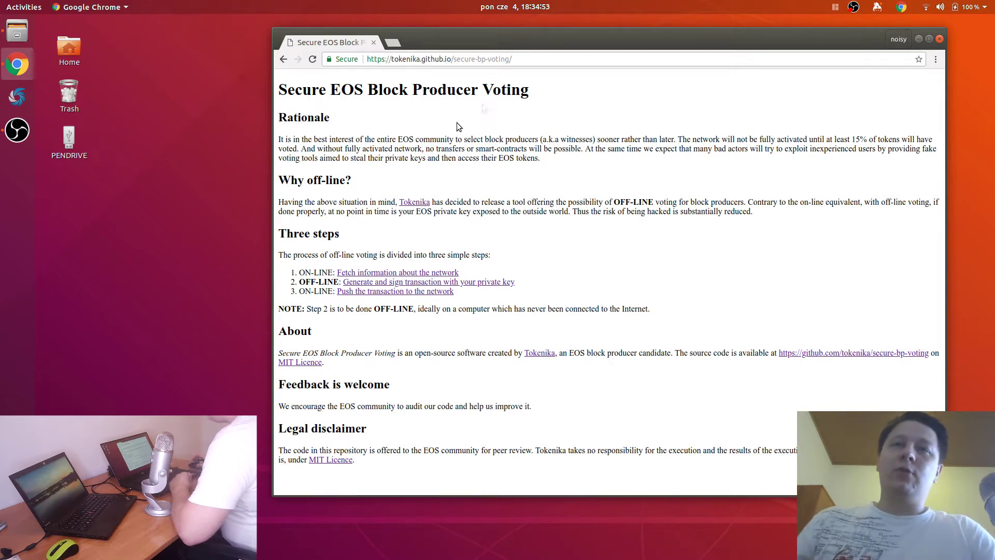
Step: Open the secure-bp-voting GitHub repository in a new tab, skim its README, and open 1_get_blockchain_data.html
middle_click(807, 356)
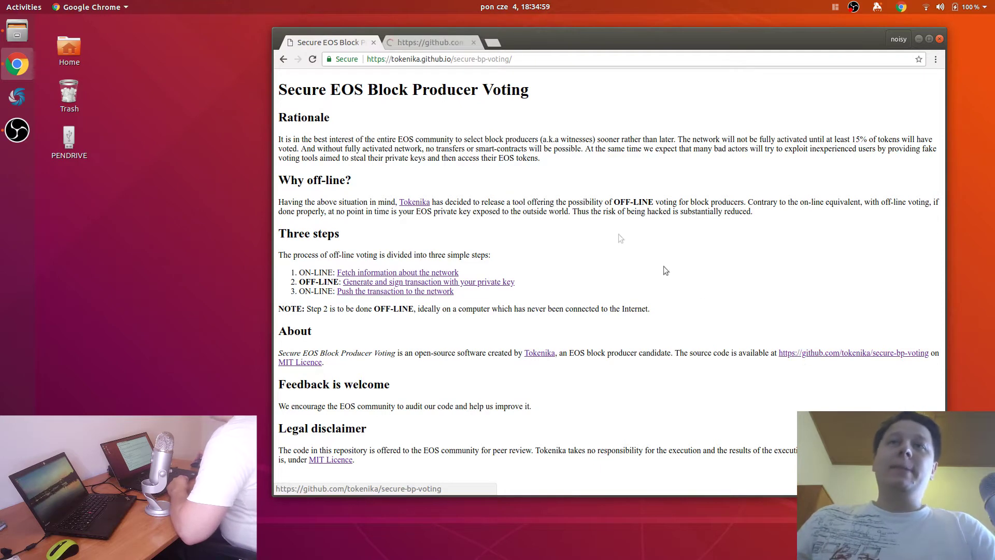
left_click(443, 43)
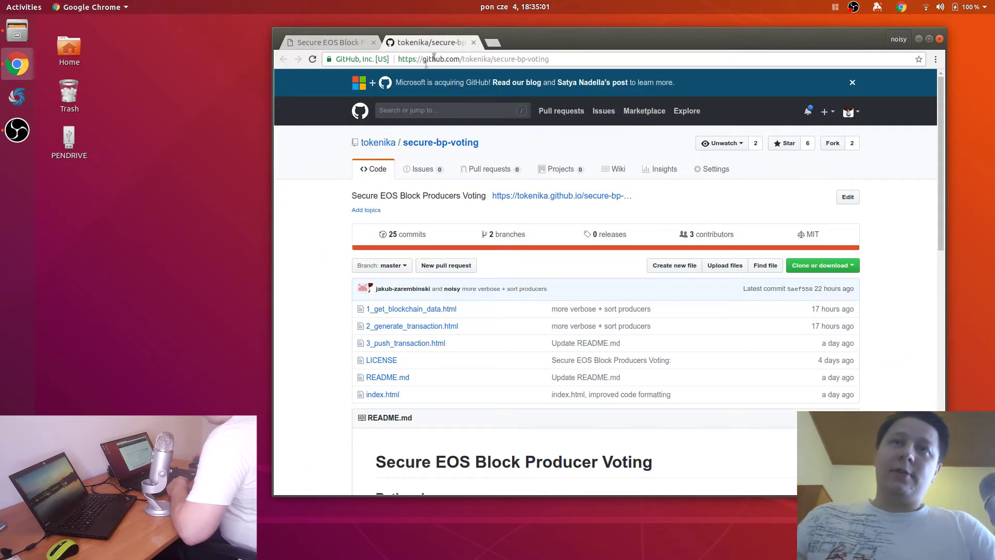
scroll(327, 232, "down", 2)
scroll(326, 237, "down", 4)
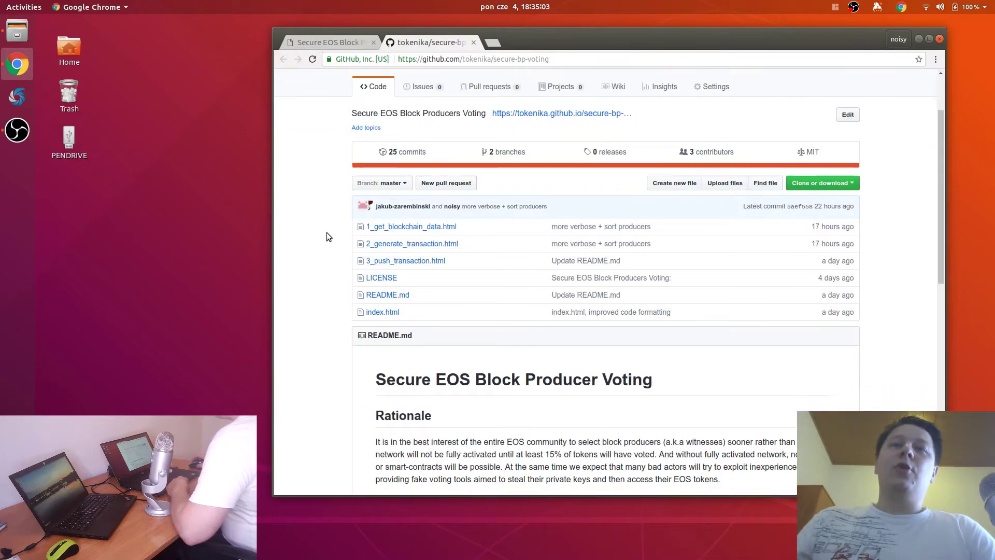
scroll(327, 237, "down", 3)
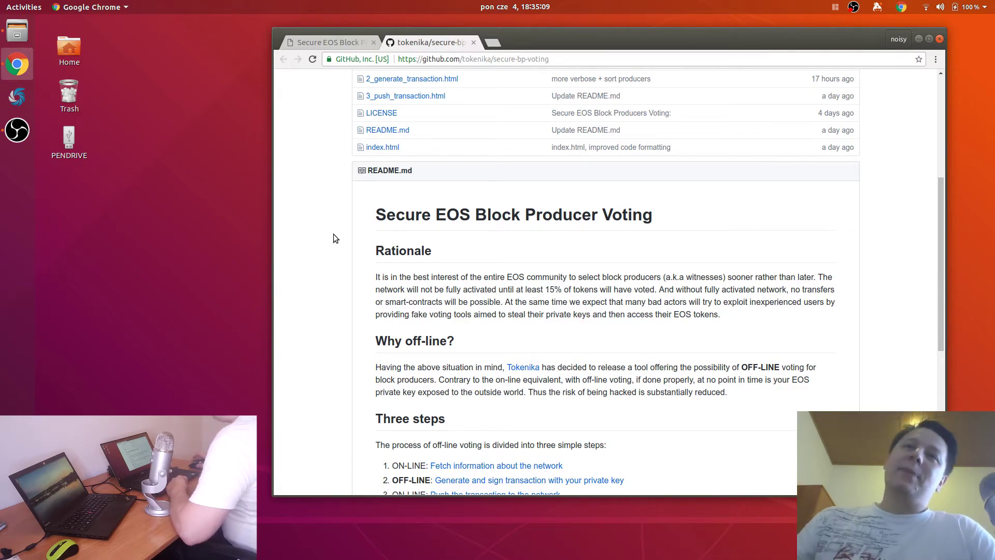
scroll(330, 234, "down", 12)
scroll(328, 229, "up", 20)
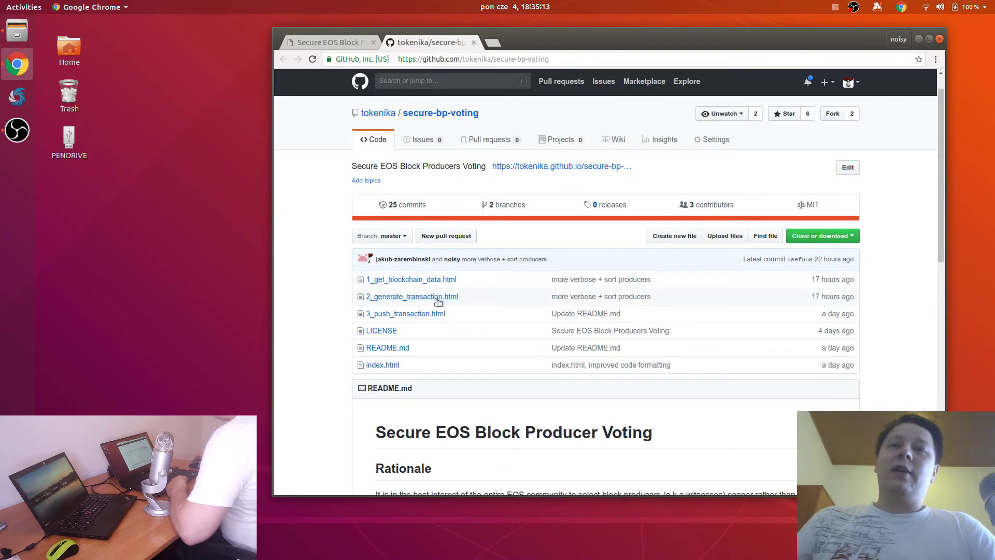
left_click(412, 284)
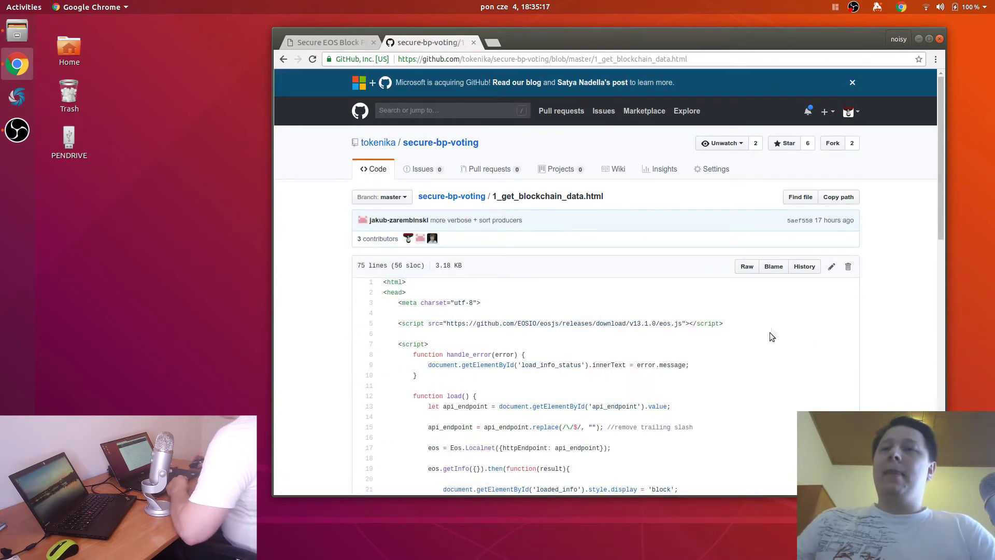
Step: Read through 1_get_blockchain_data.html, highlight the eosjs script URL on line 5, and dismiss the Microsoft banner
scroll(652, 283, "down", 5)
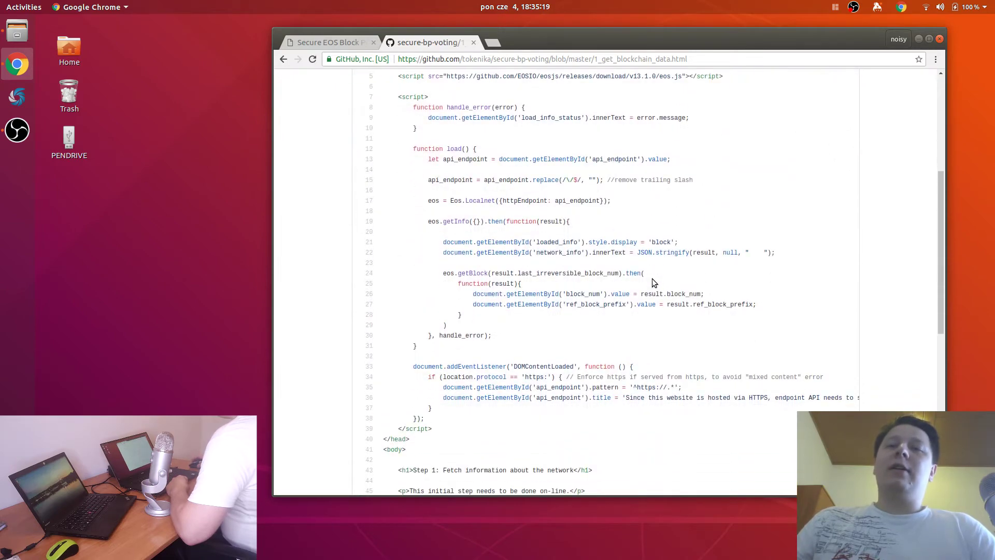
scroll(651, 278, "down", 10)
scroll(652, 278, "up", 15)
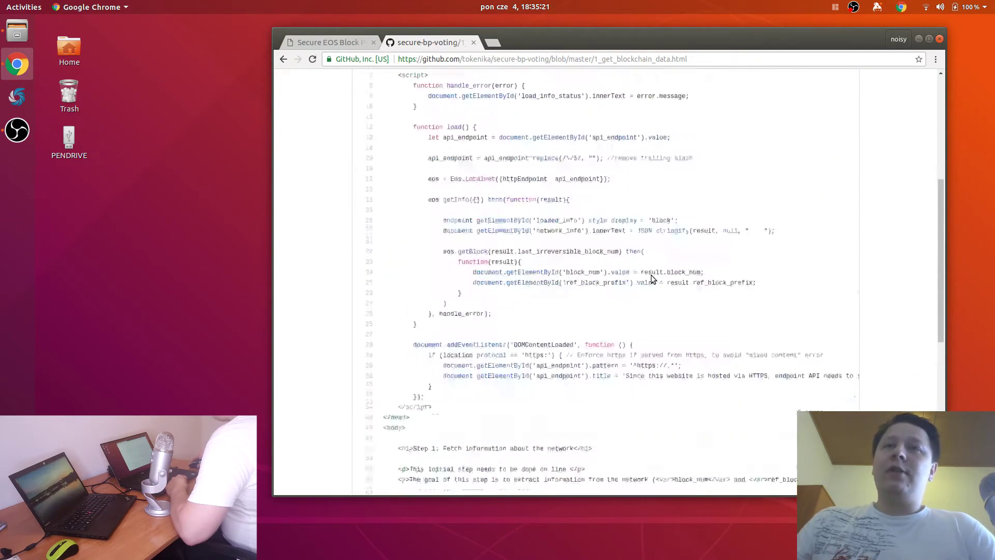
scroll(651, 272, "up", 1)
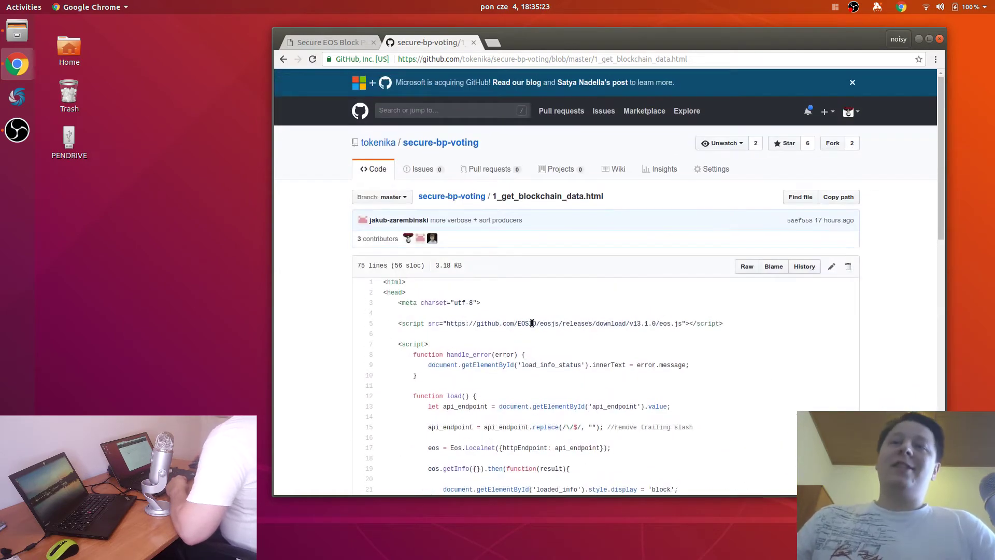
left_click_drag(514, 325, 582, 340)
left_click(582, 339)
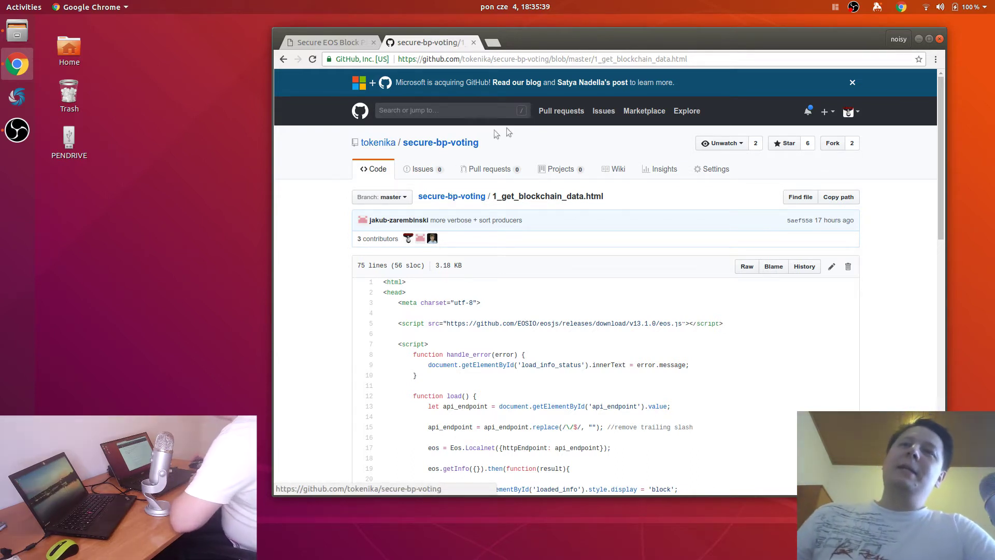
left_click(853, 82)
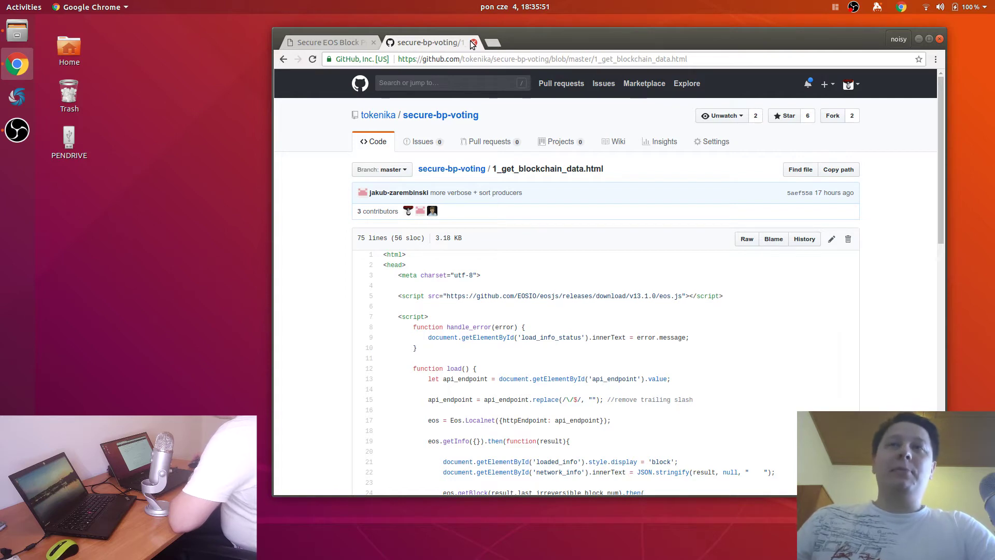
Step: Close the GitHub tab and highlight the Rationale text and the Three steps heading
left_click(473, 43)
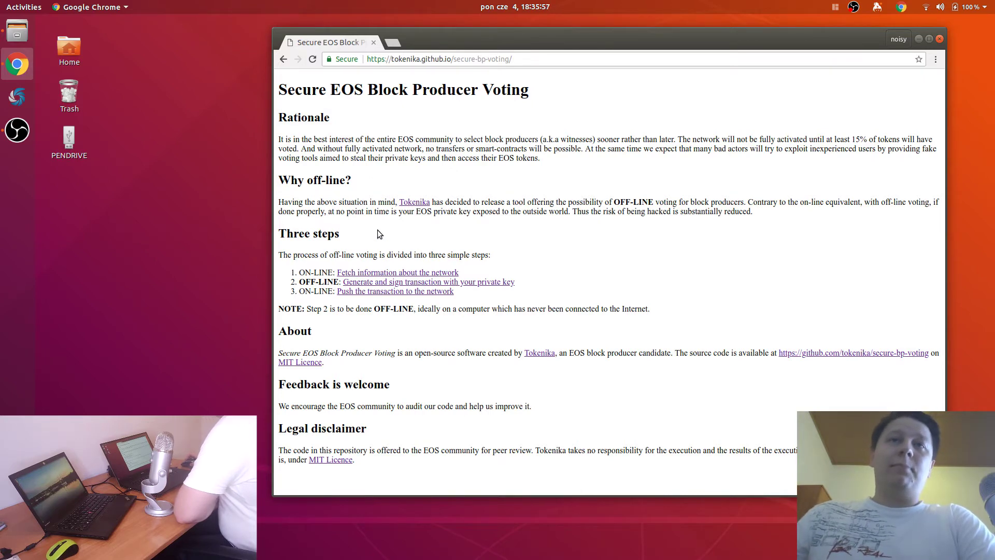
left_click_drag(348, 232, 567, 129)
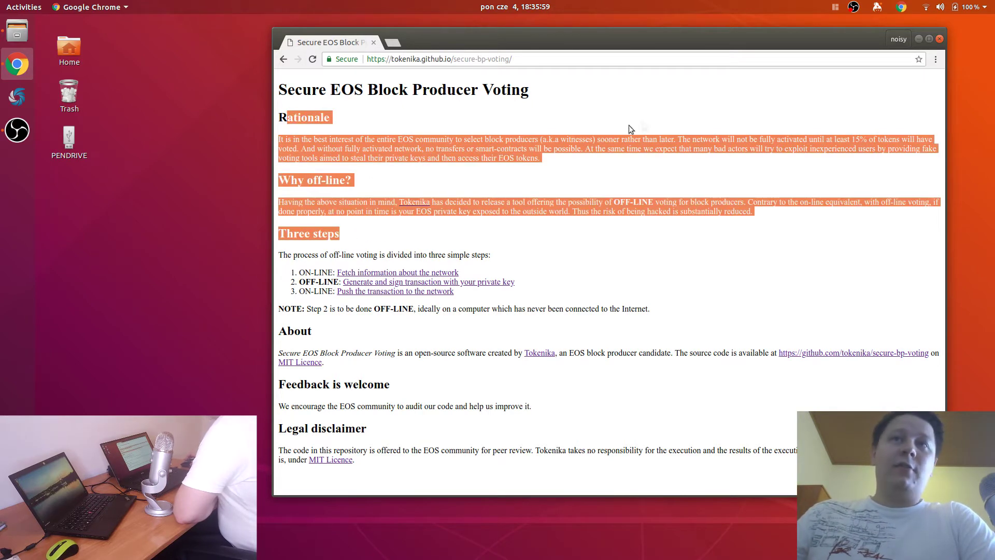
left_click(566, 96)
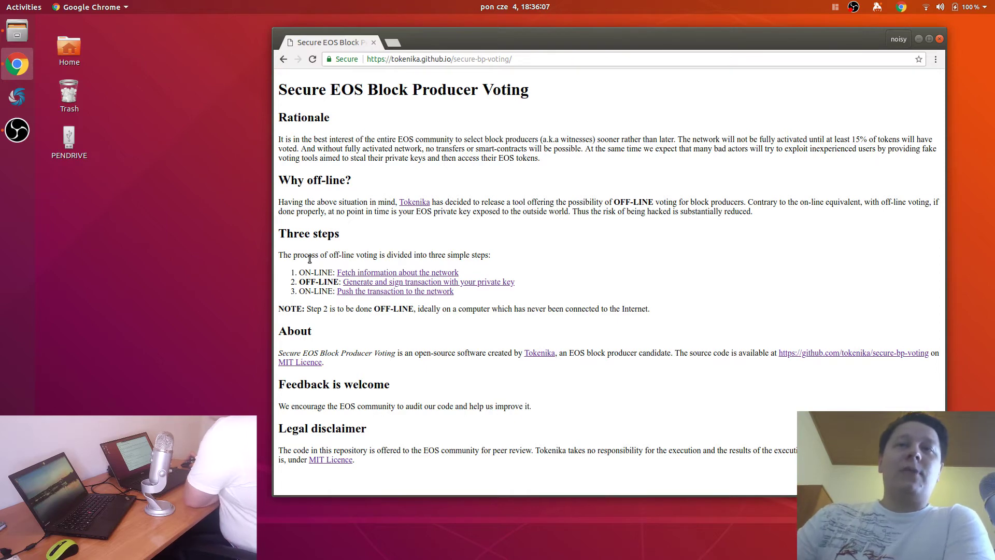
double_click(329, 235)
left_click_drag(329, 236, 282, 234)
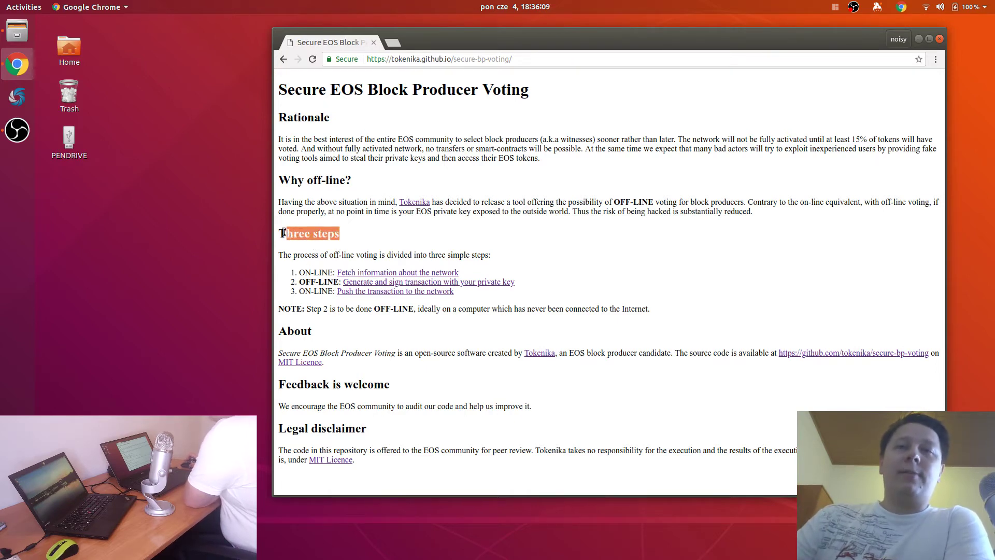
left_click(384, 232)
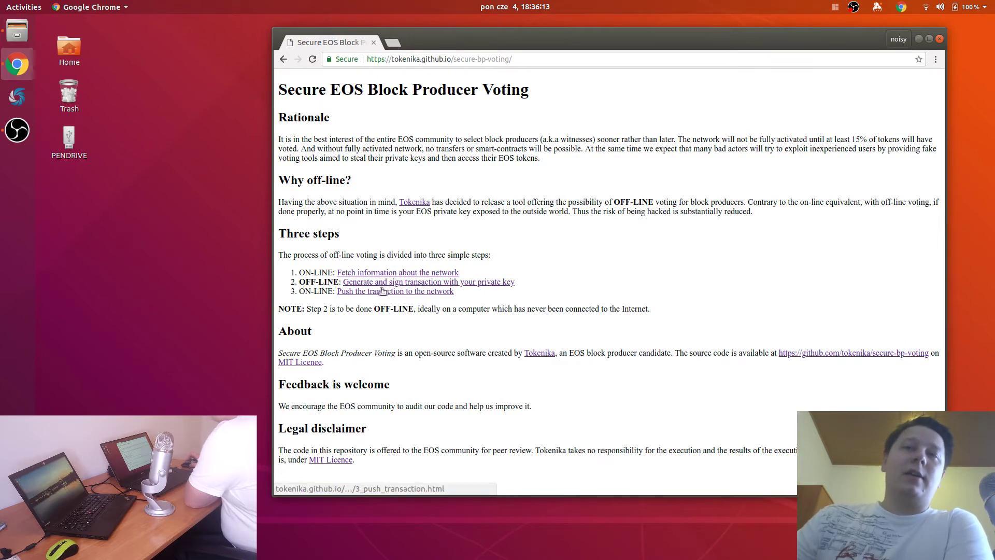
Step: Open the Fetch, Generate and Push step pages in separate tabs, then show Step 1
middle_click(379, 273)
middle_click(379, 282)
middle_click(380, 293)
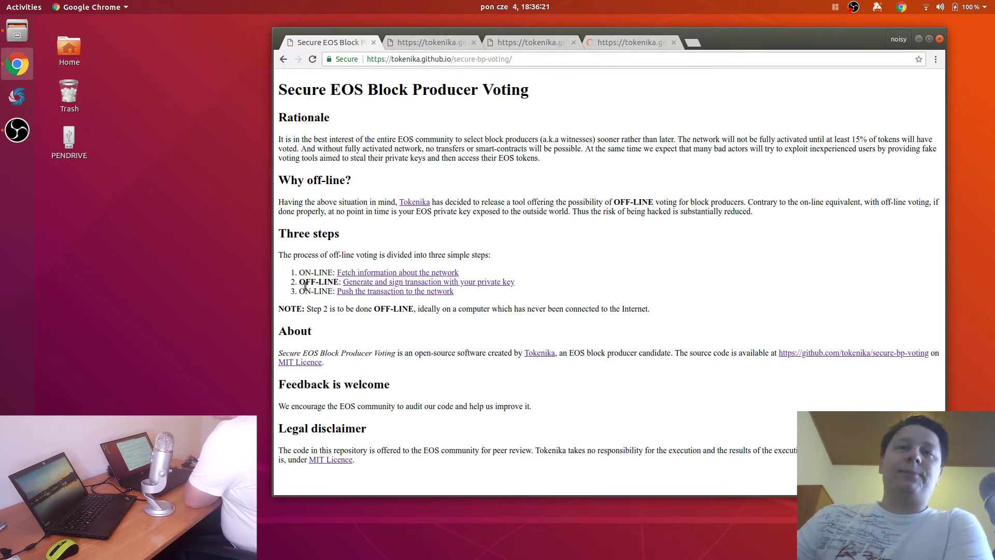
left_click_drag(300, 281, 331, 283)
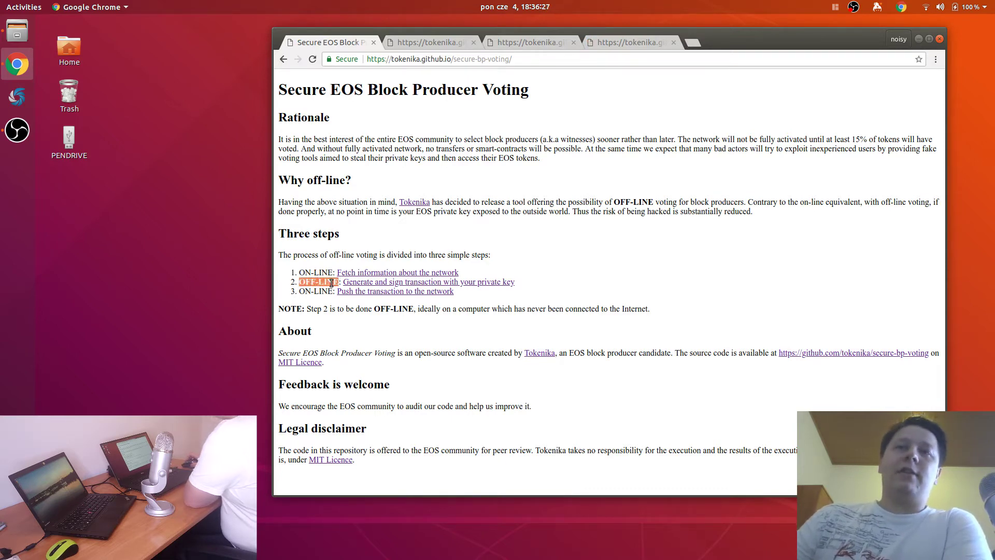
left_click(399, 196)
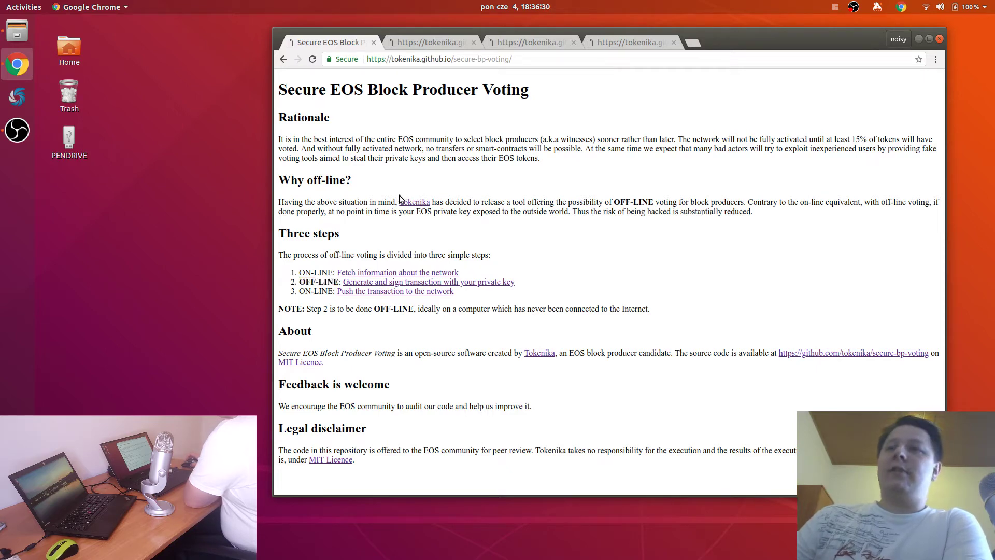
left_click(426, 43)
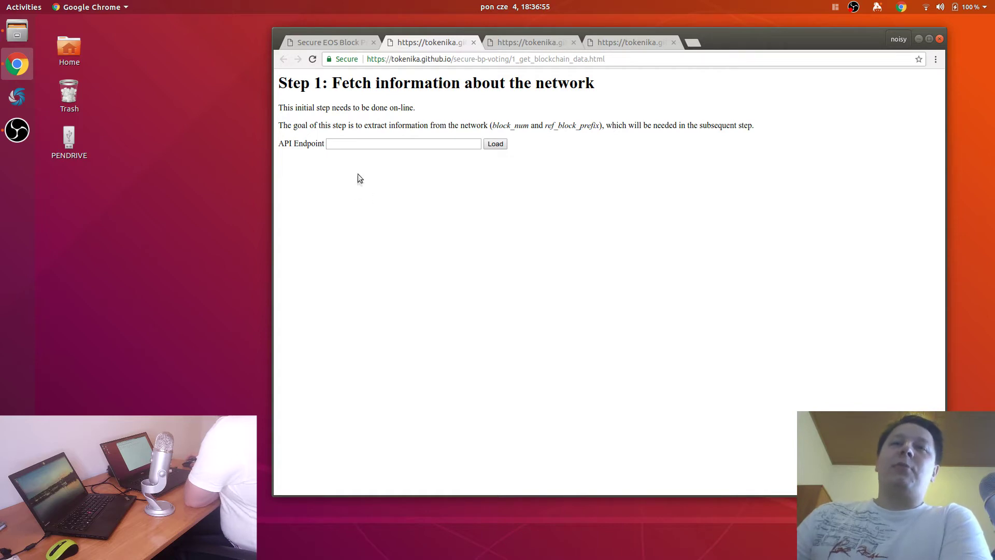
left_click(353, 149)
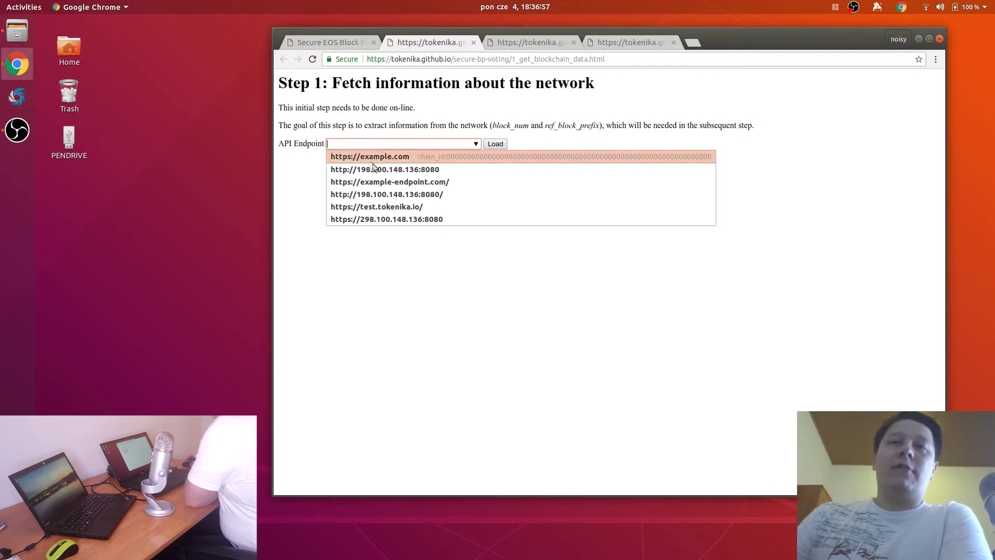
left_click(405, 178)
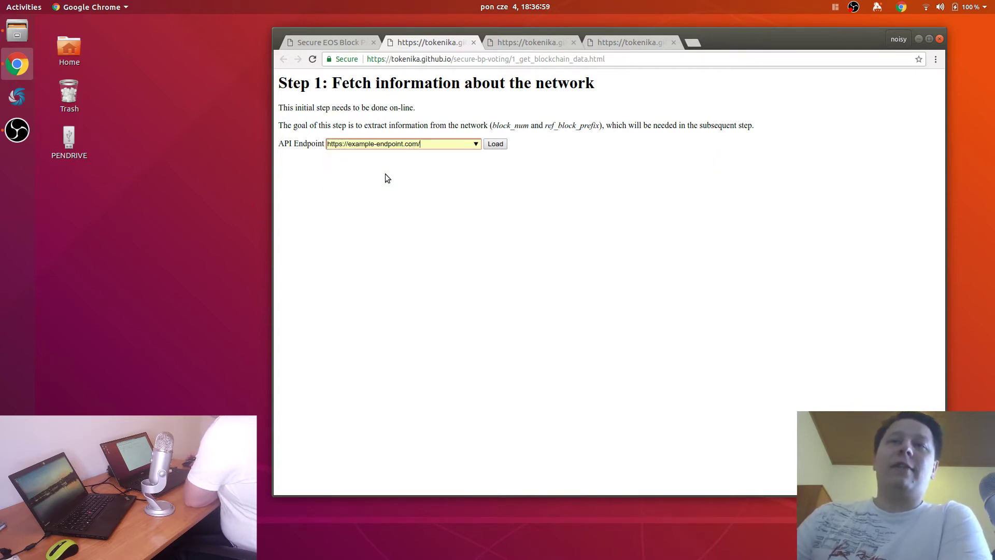
left_click(495, 144)
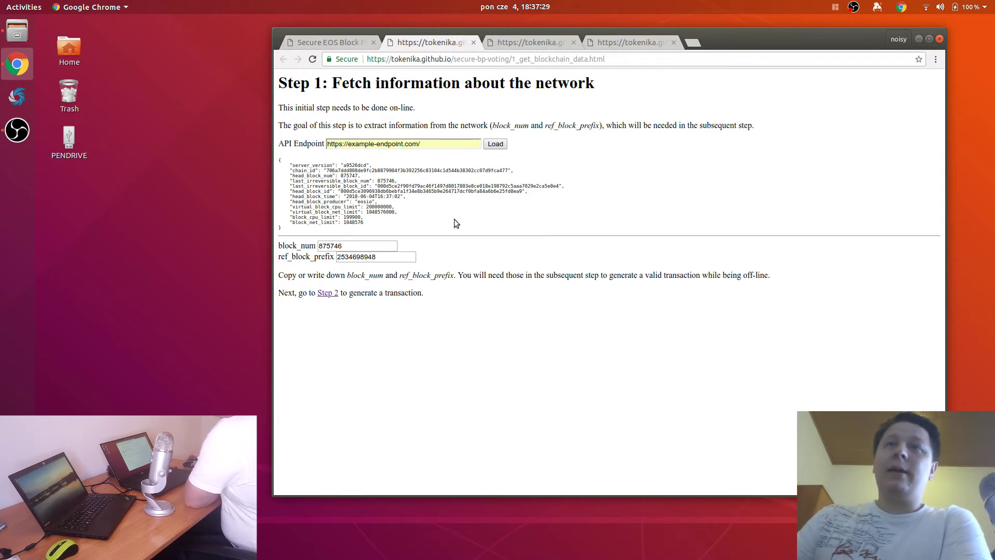
left_click(521, 44)
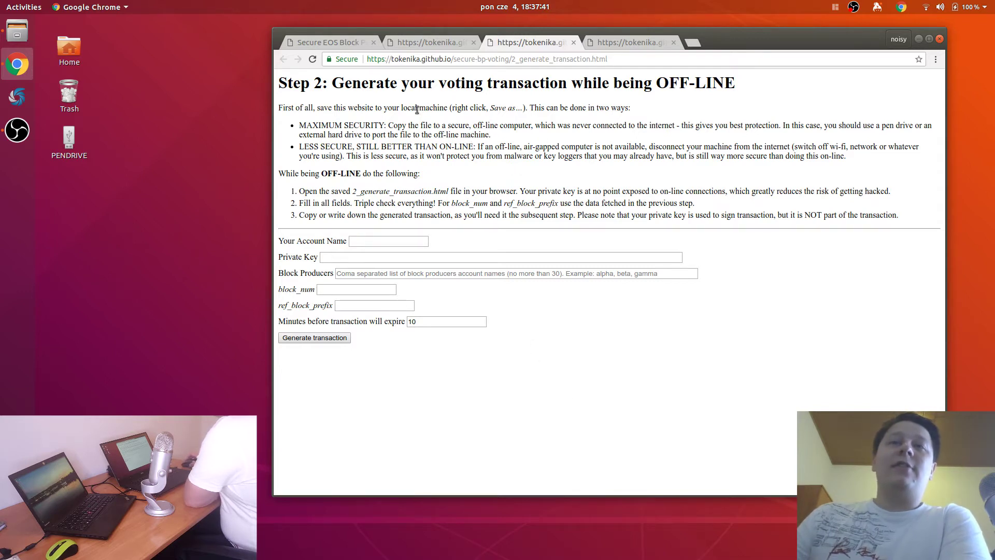
Step: Use Save as… to store the Step 2 page on PENDRIVE as 2_generate_transaction.html
right_click(549, 114)
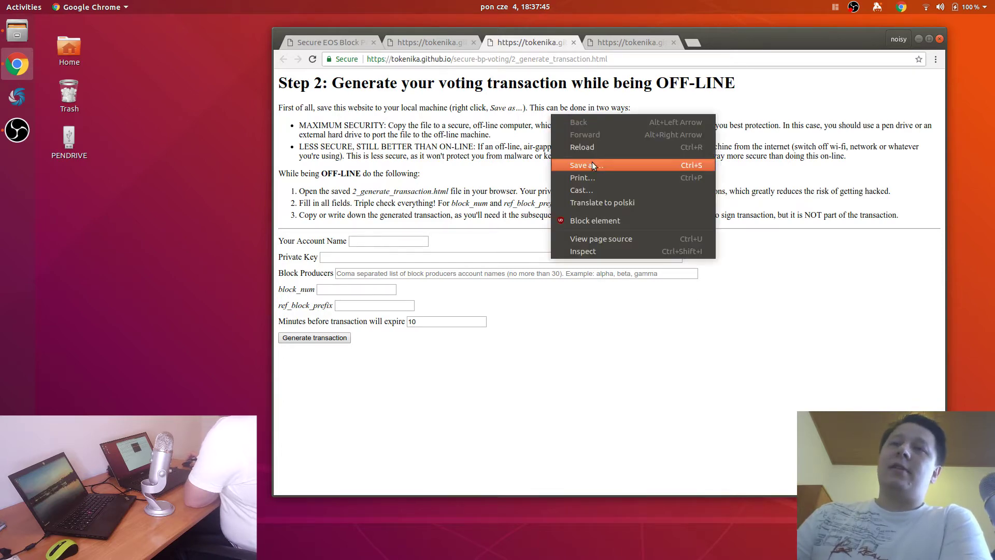
left_click(592, 165)
left_click(346, 170)
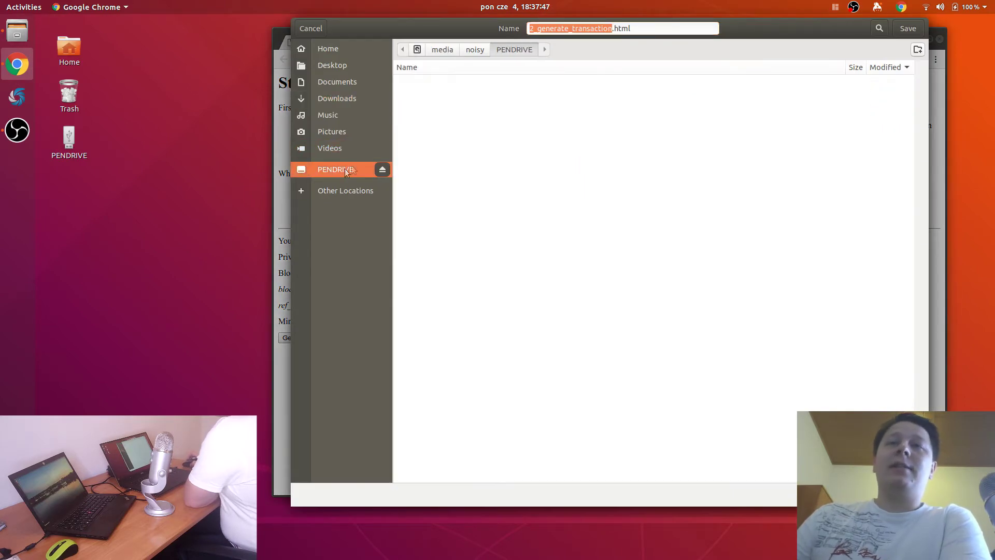
left_click(911, 29)
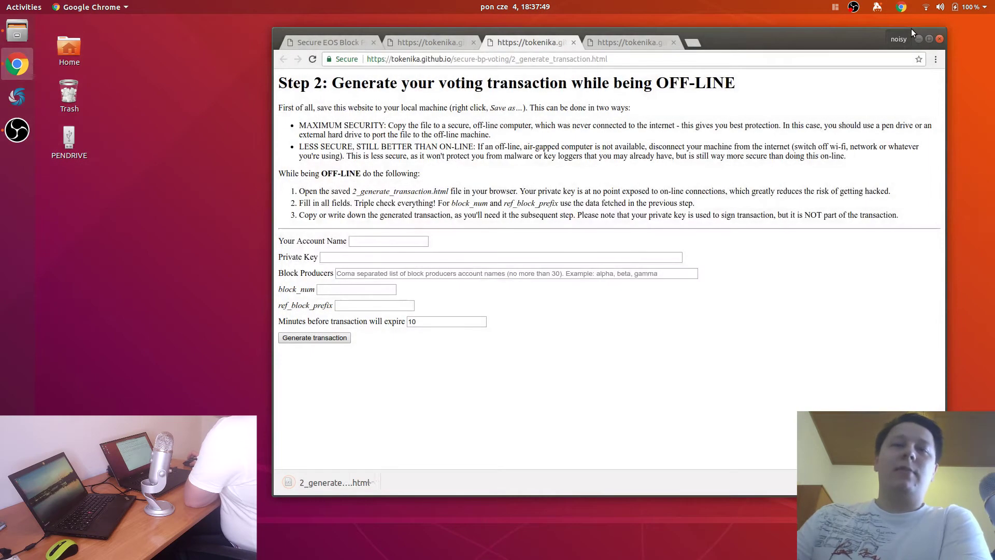
Step: Confirm PENDRIVE holds 2_generate_transaction.html and a _files folder with eos.js, then eject it
double_click(83, 148)
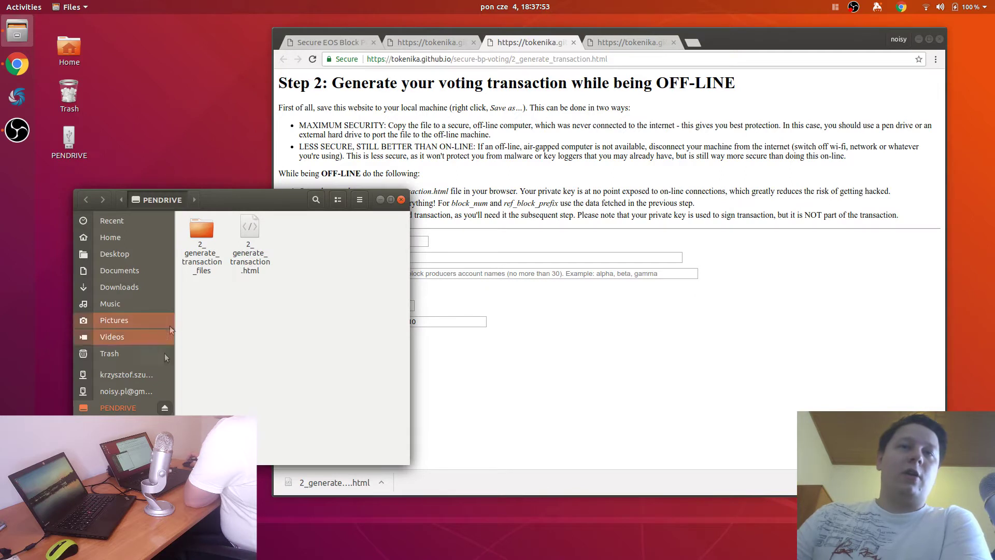
left_click(253, 251)
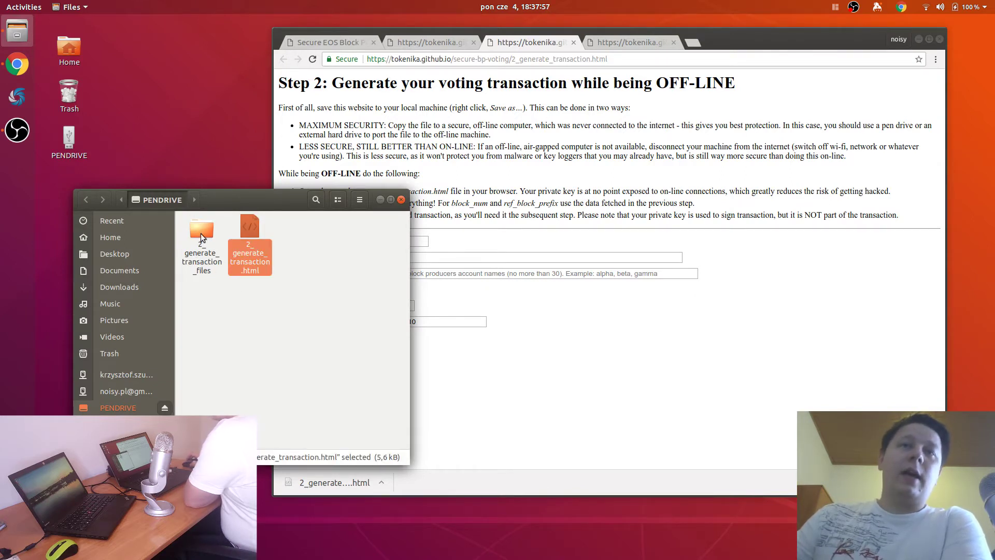
left_click(210, 234)
double_click(210, 234)
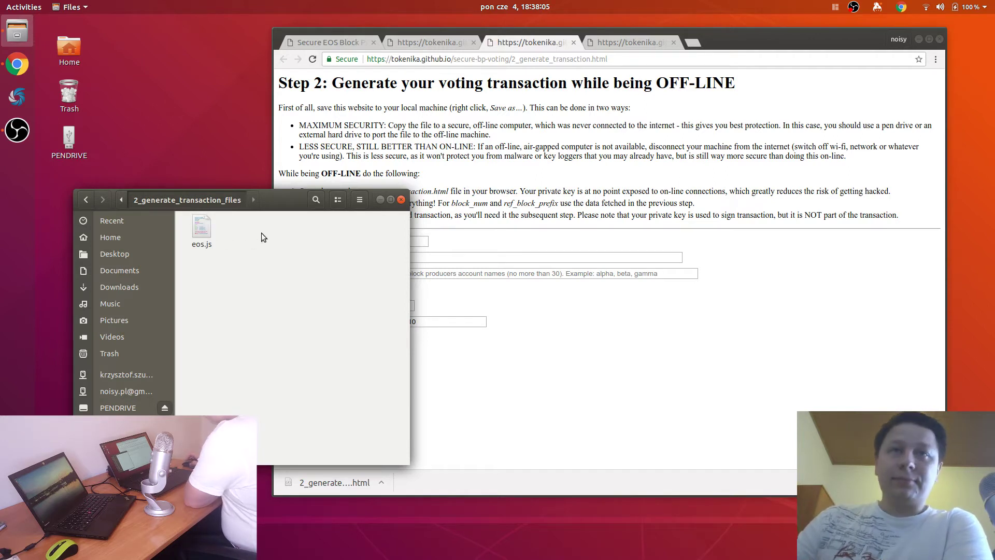
key("BackSpace")
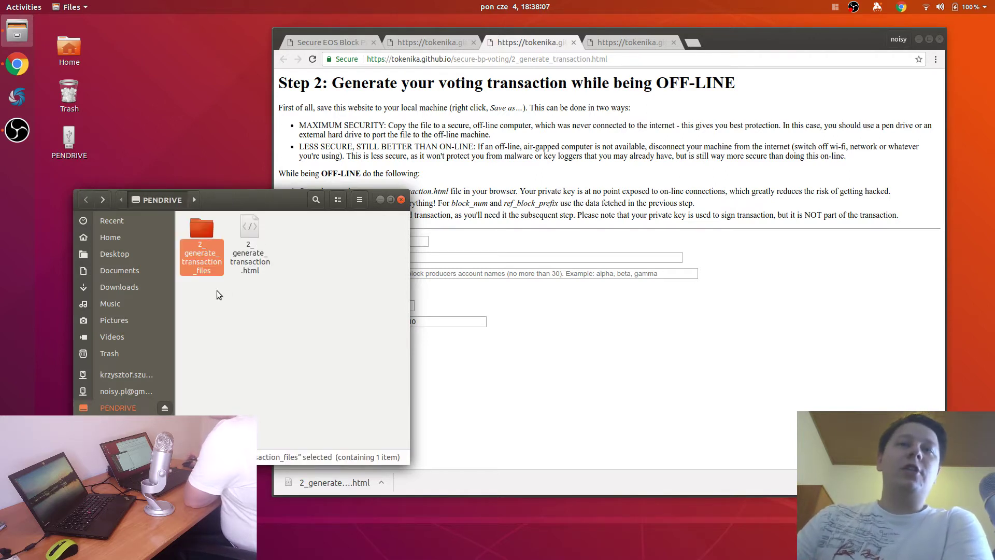
left_click(253, 324)
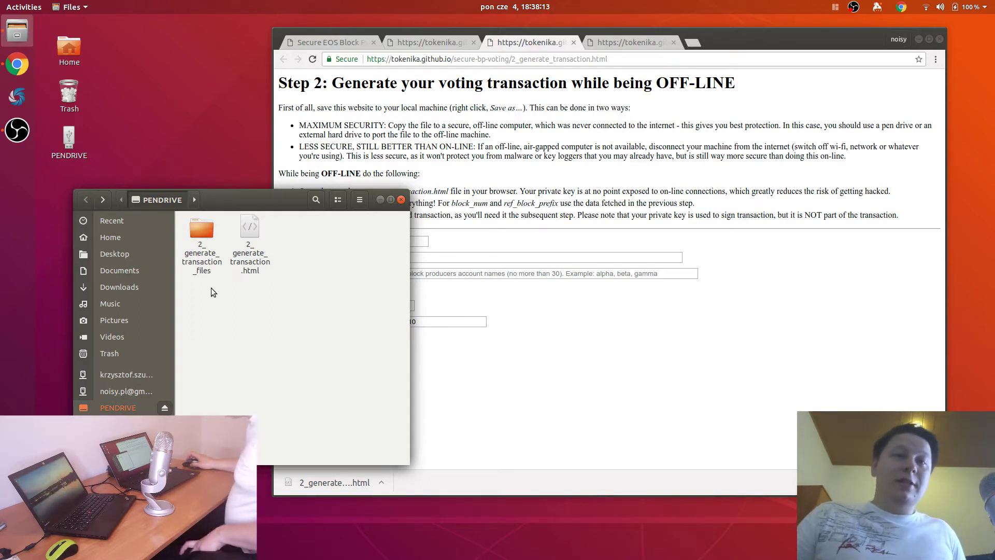
left_click(165, 409)
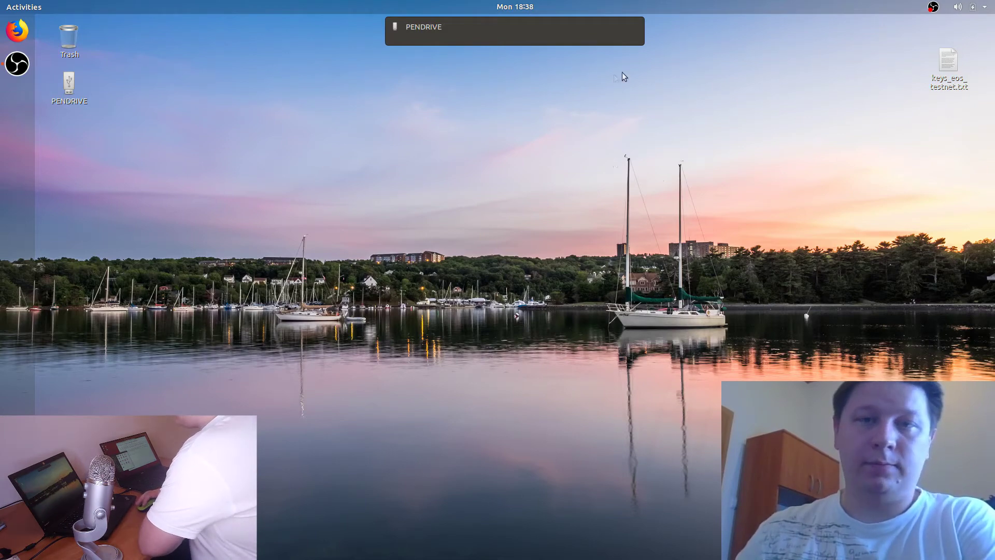
Step: Copy 2_generate_transaction.html and its _files folder from PENDRIVE onto the desktop
double_click(70, 86)
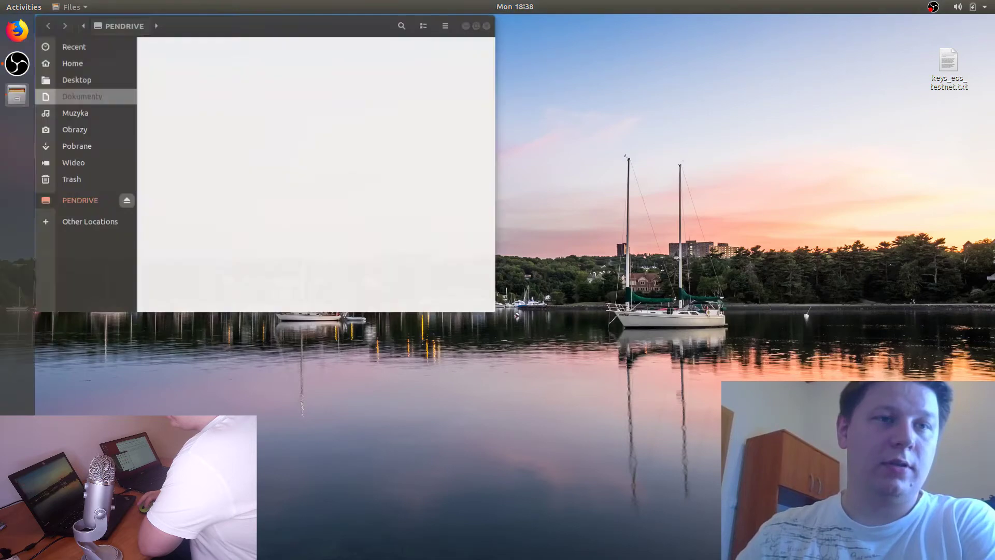
left_click_drag(219, 20, 380, 96)
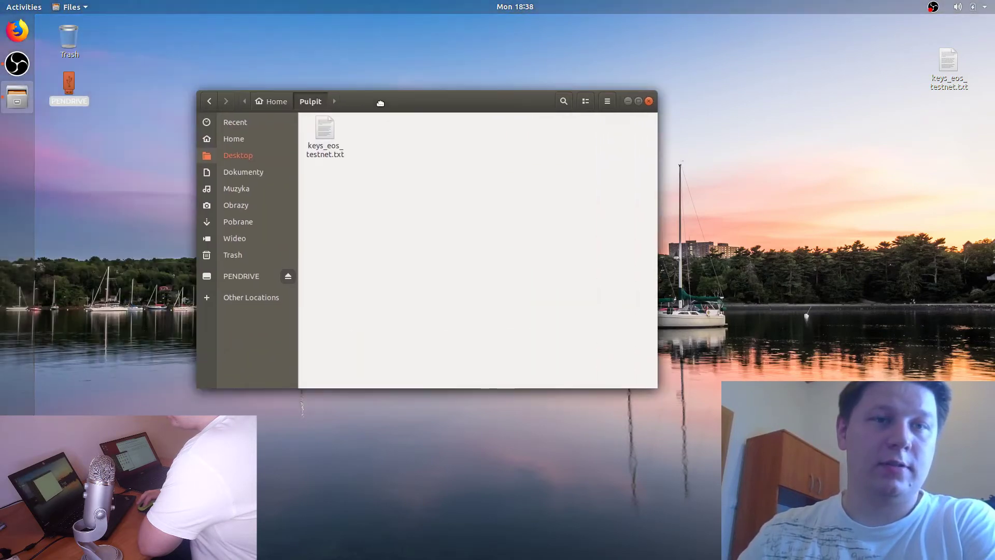
left_click(239, 275)
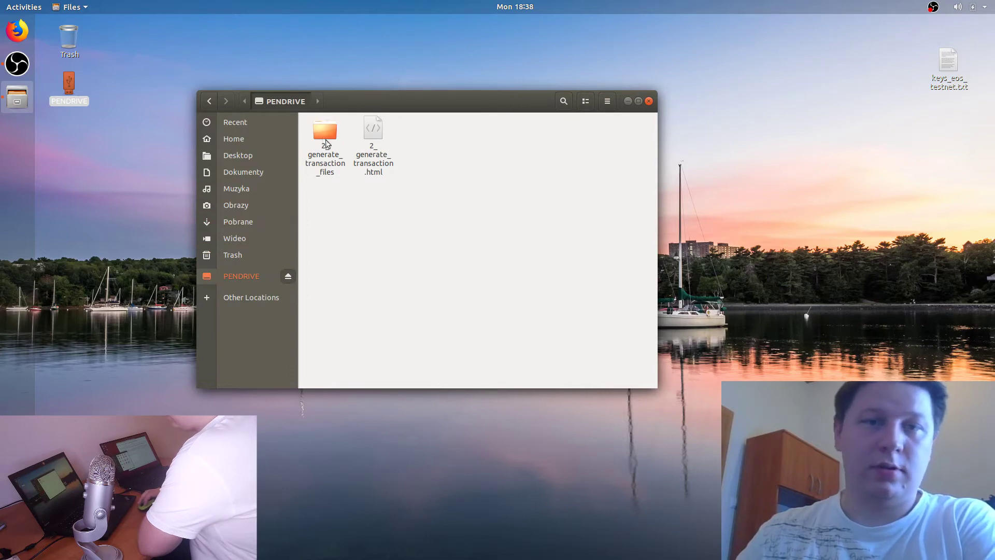
left_click_drag(386, 224, 263, 45)
left_click_drag(362, 111, 373, 235)
left_click(69, 138)
left_click_drag(215, 107, 254, 50)
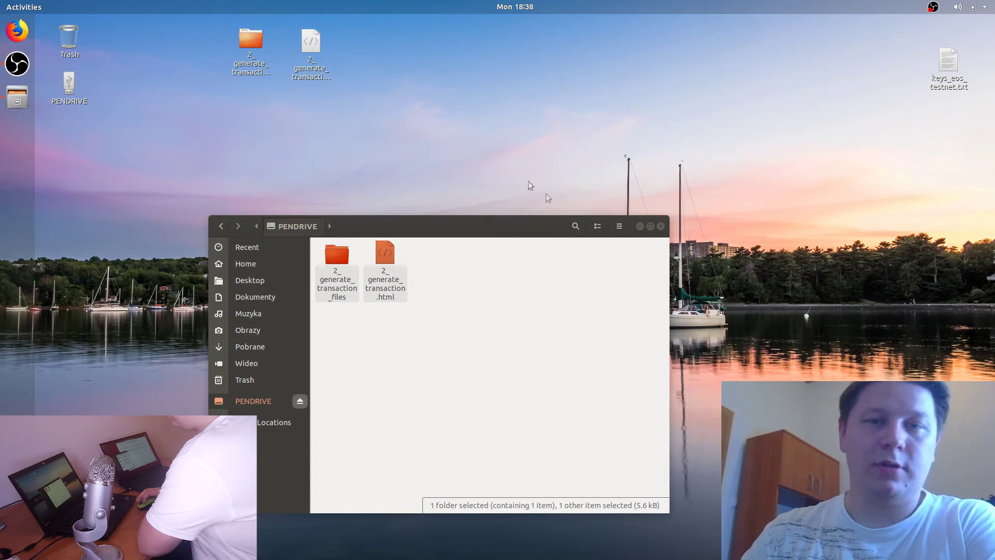
Step: Permanently delete both items from PENDRIVE and close the Files window
left_click_drag(444, 353, 328, 279)
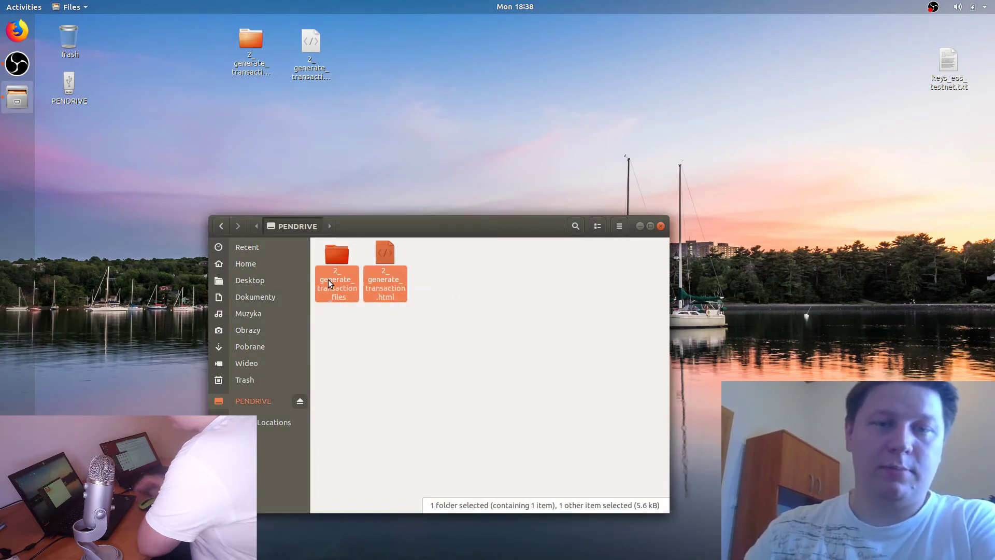
key("shift+Delete")
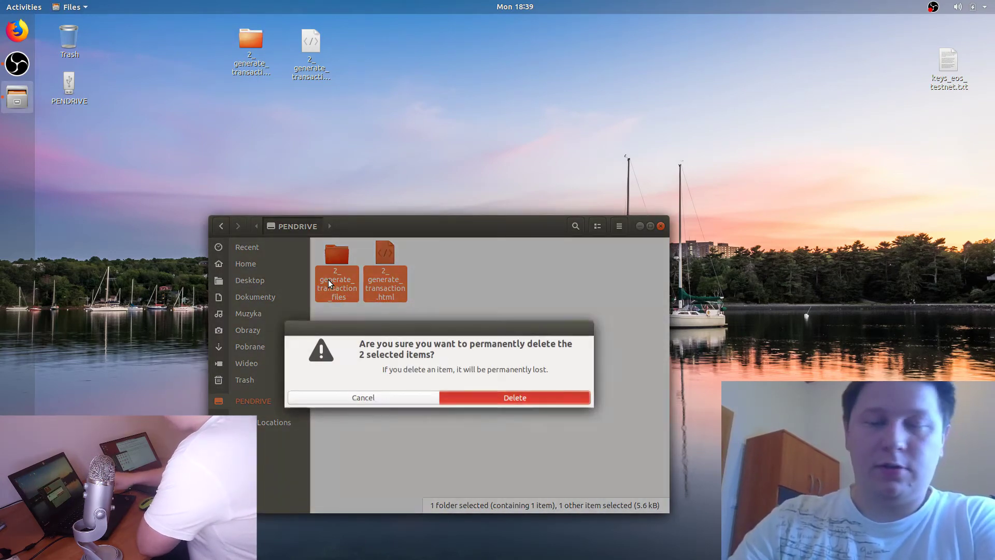
key("Return")
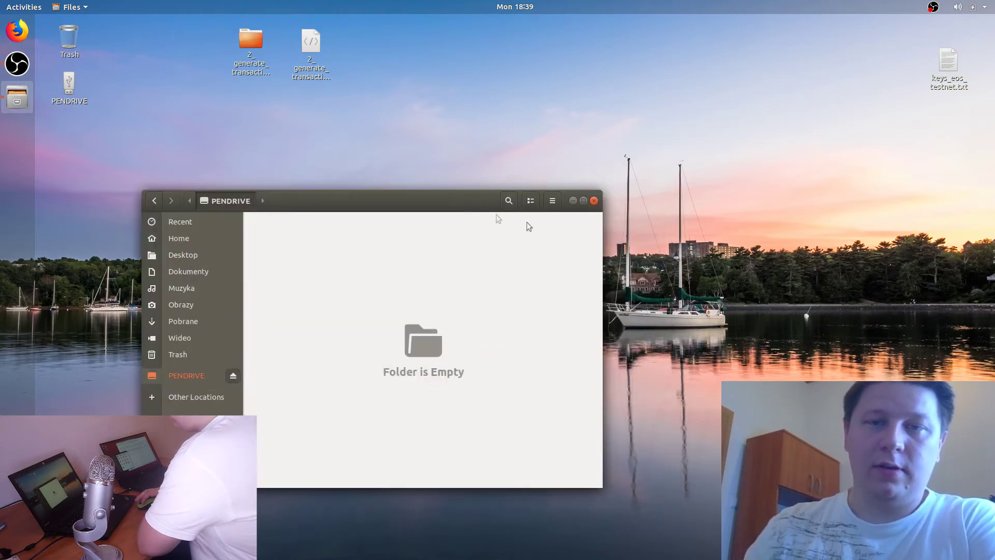
left_click(594, 201)
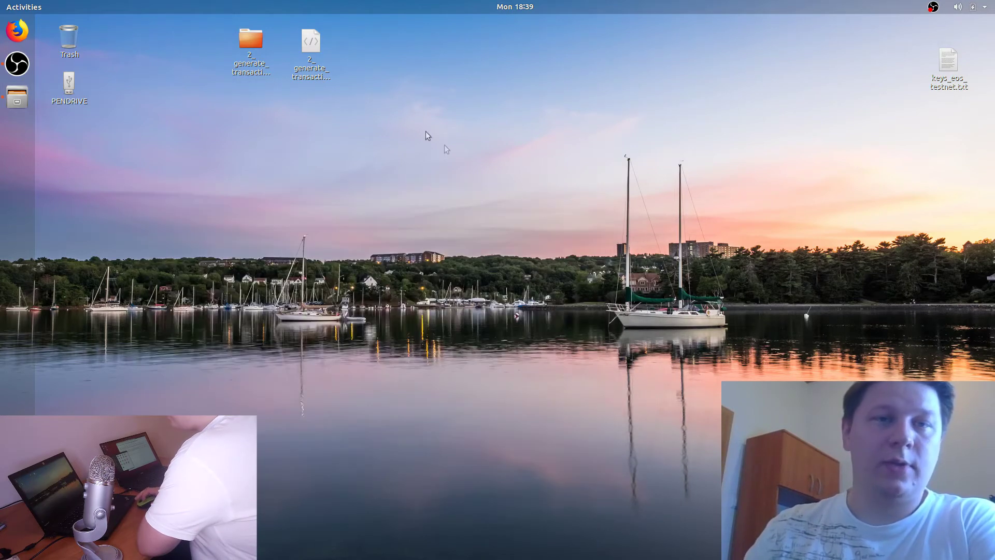
left_click(311, 71)
Step: Open the desktop 2_generate_transaction.html in Firefox and confirm Wi-Fi is off
right_click(311, 71)
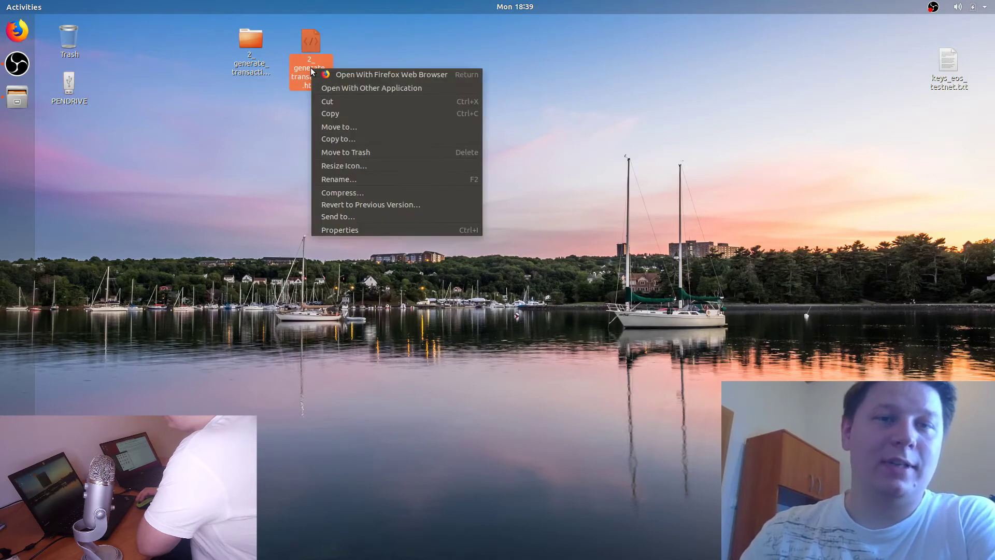
left_click(340, 75)
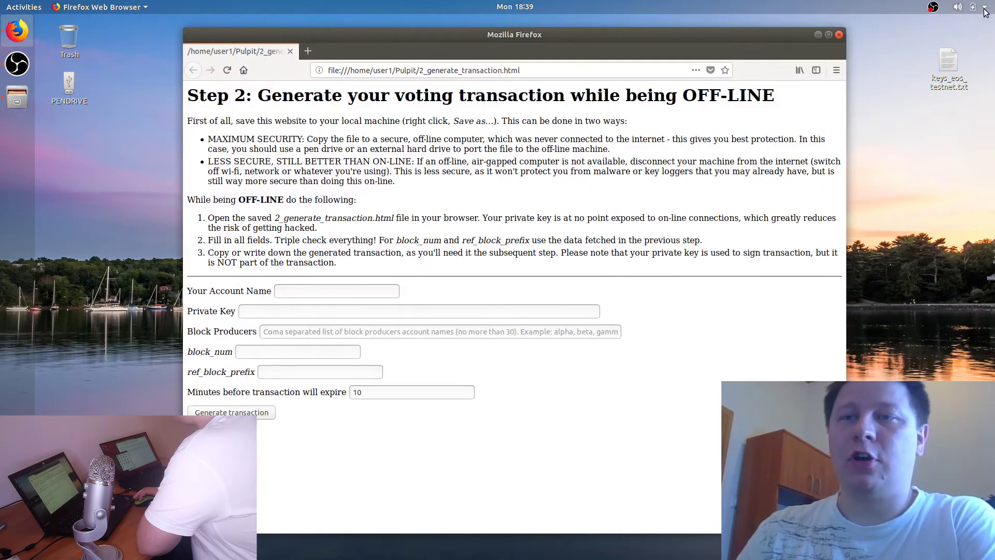
left_click(986, 7)
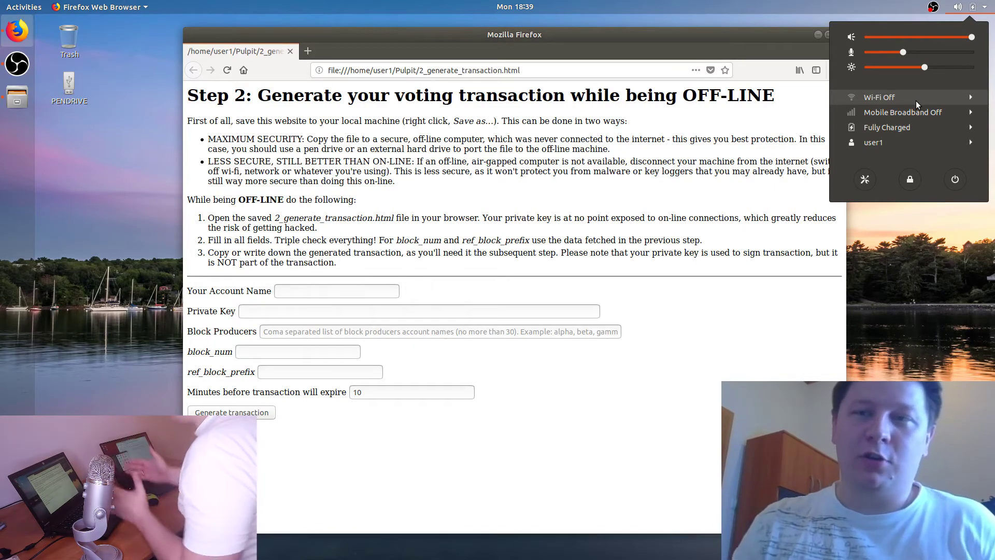
key("Escape")
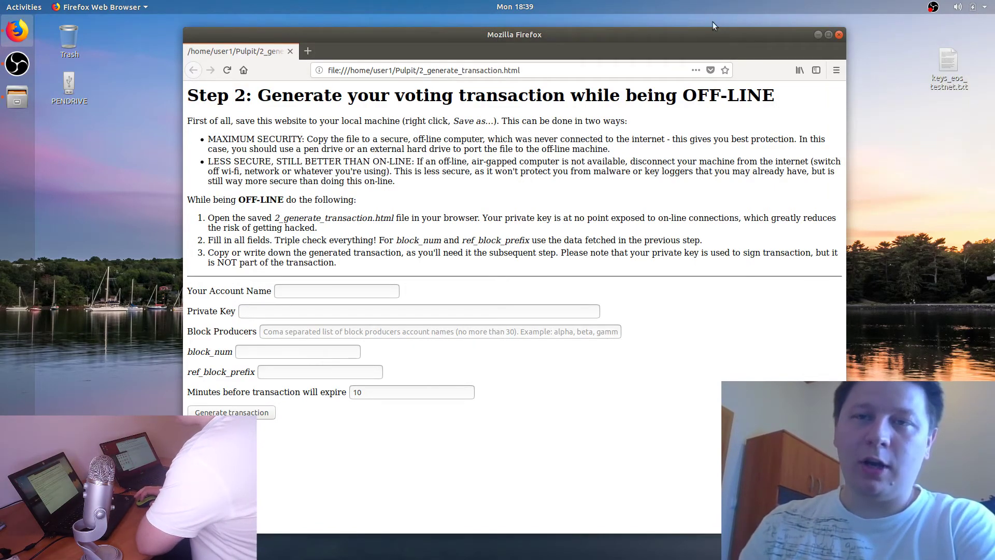
left_click_drag(711, 35, 620, 39)
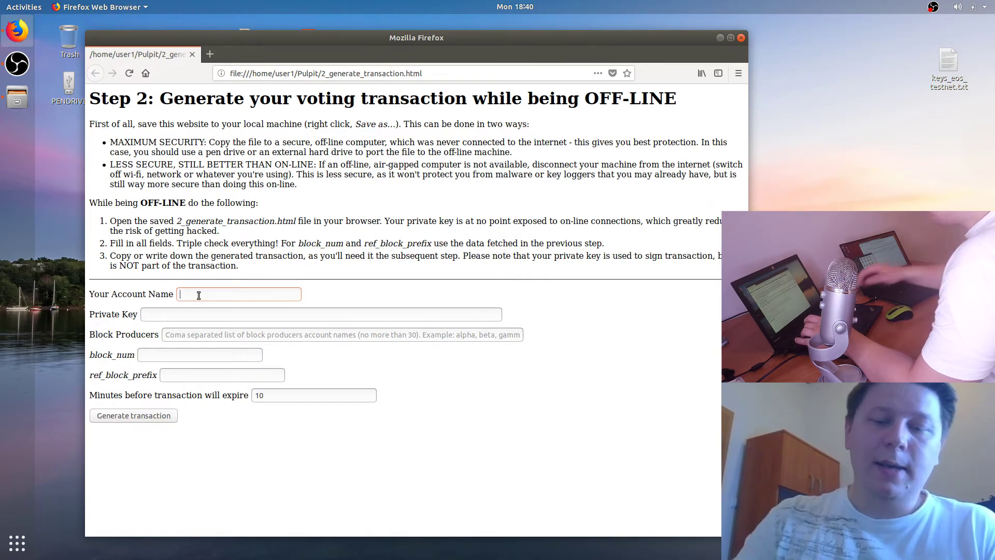
Step: Enter the voter's EOS account name, then move to the private key field and locate keys_eos_testnet.txt
type("noisynoisy")
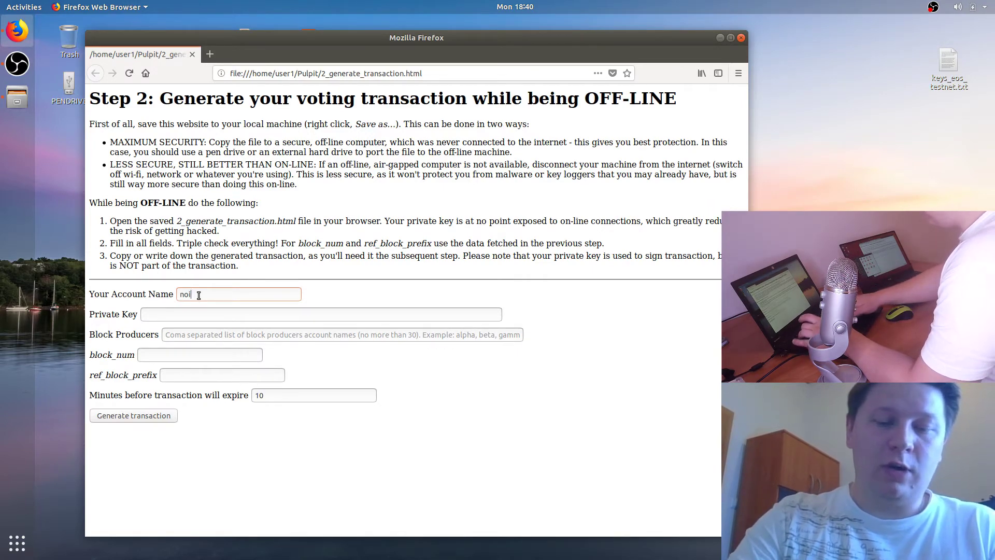
left_click(309, 283)
left_click(280, 312)
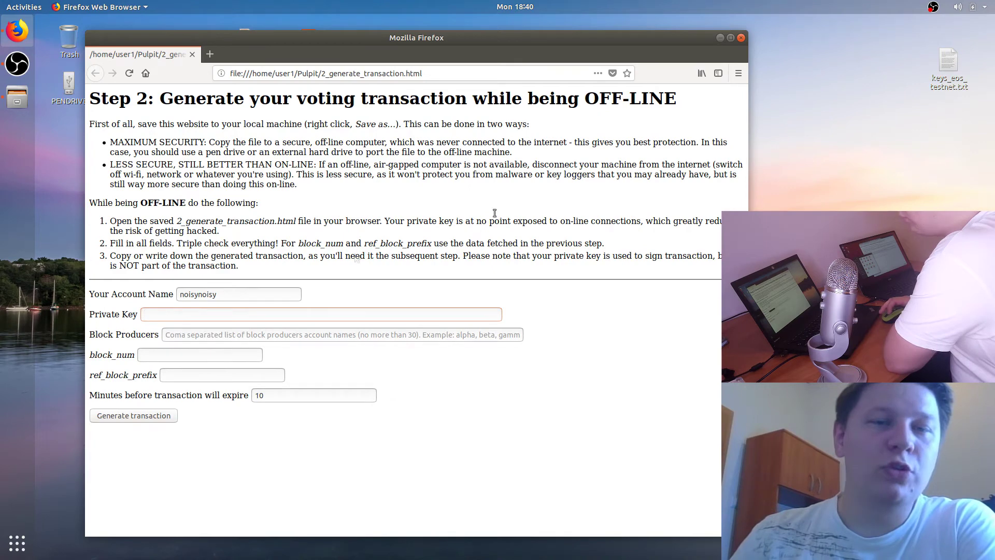
left_click(949, 79)
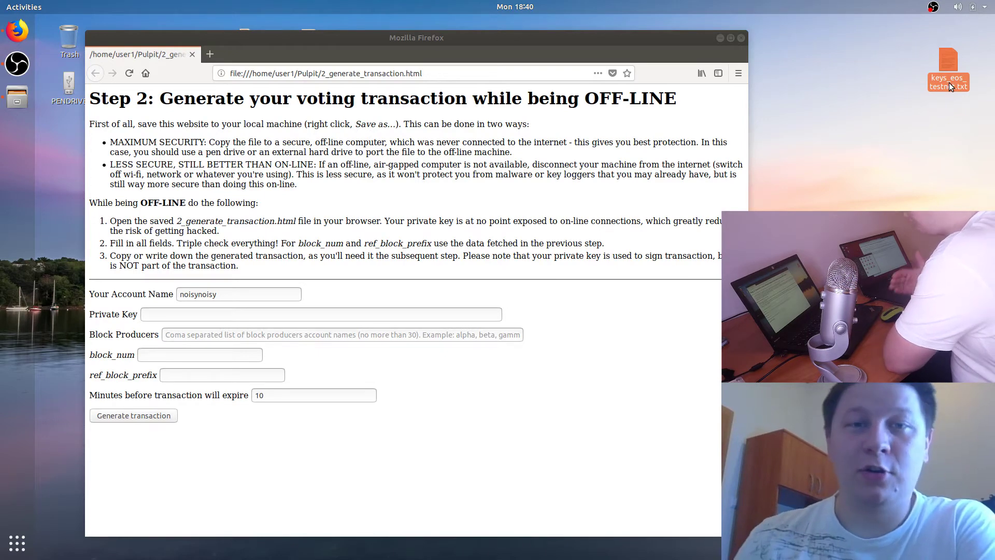
left_click(946, 97)
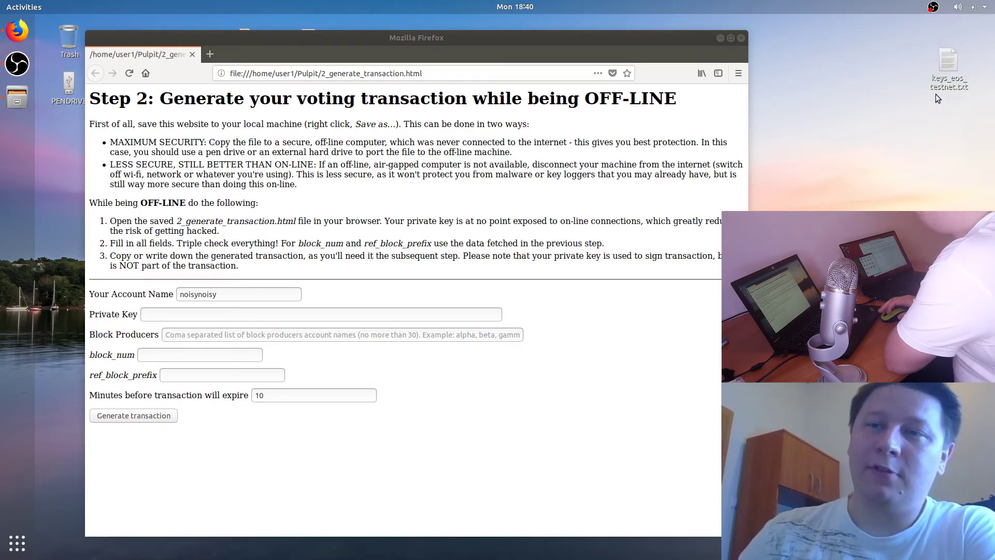
Step: Open keys_eos_testnet.txt in Text Editor and copy its private key
right_click(949, 85)
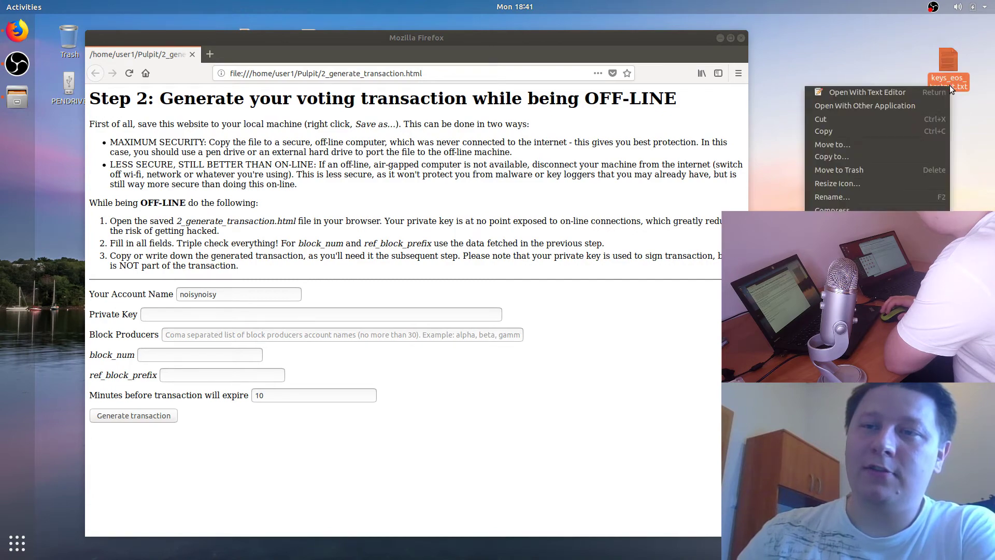
left_click(906, 92)
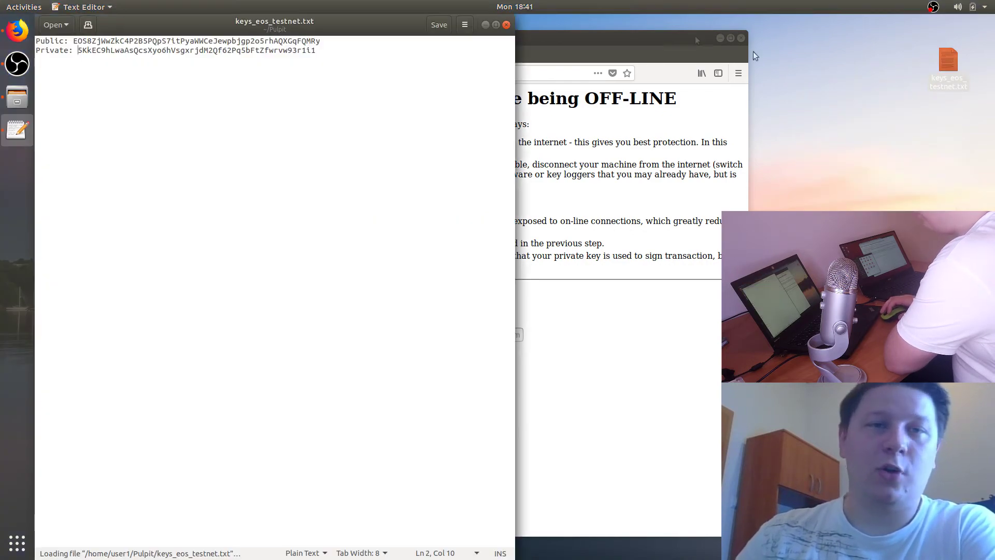
left_click_drag(327, 22, 445, 226)
double_click(266, 253)
key("ctrl+c")
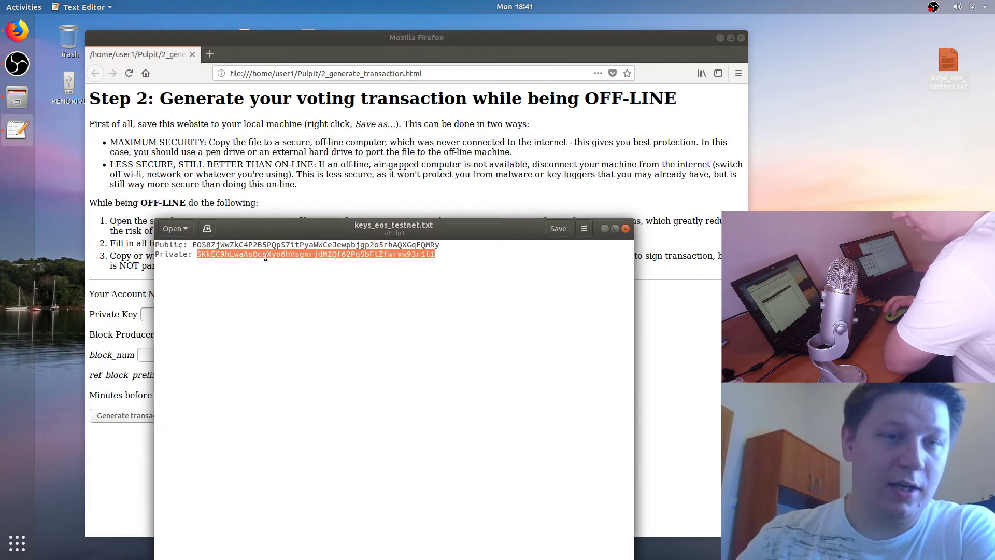
right_click(241, 259)
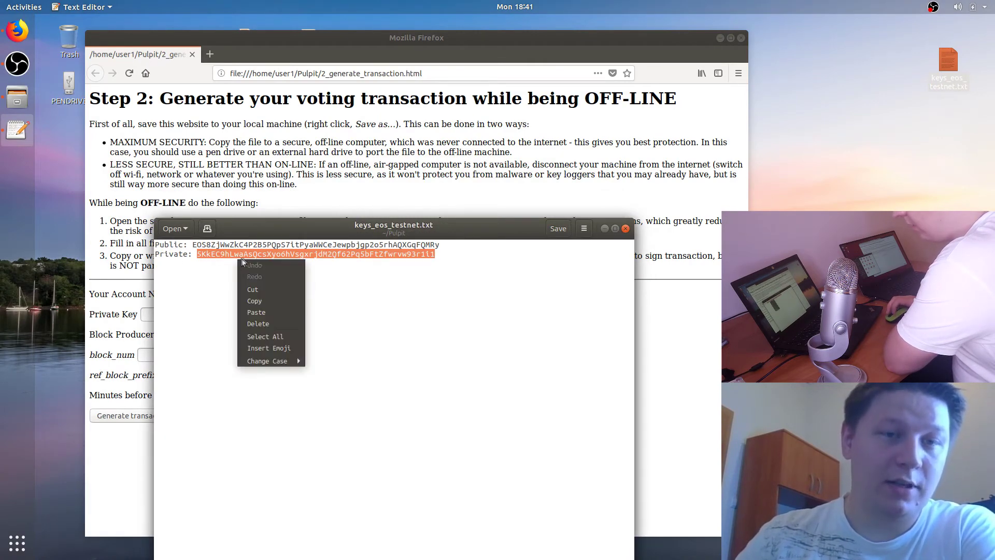
left_click(255, 301)
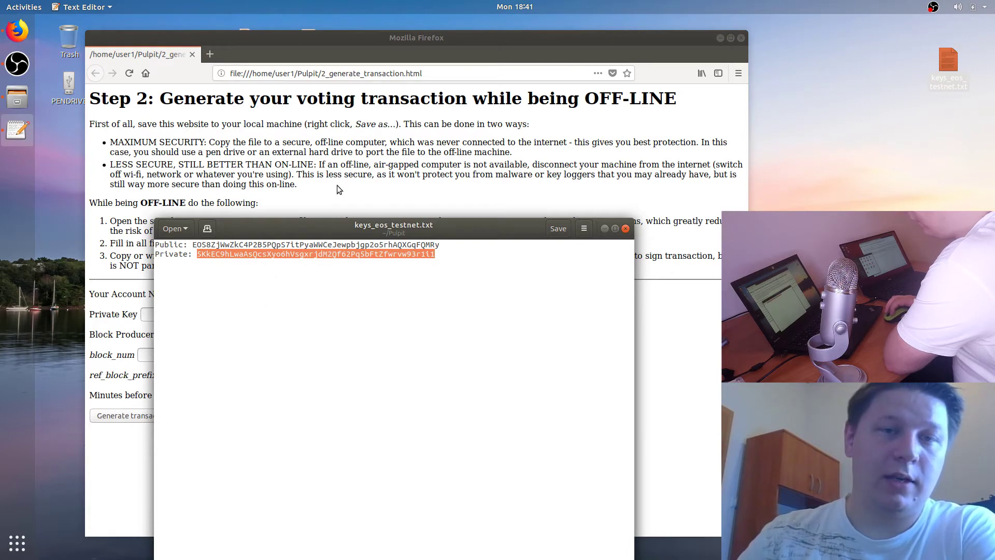
left_click(340, 190)
Step: Paste the private key into the Private Key field of Firefox's offline Step 2 form
right_click(187, 312)
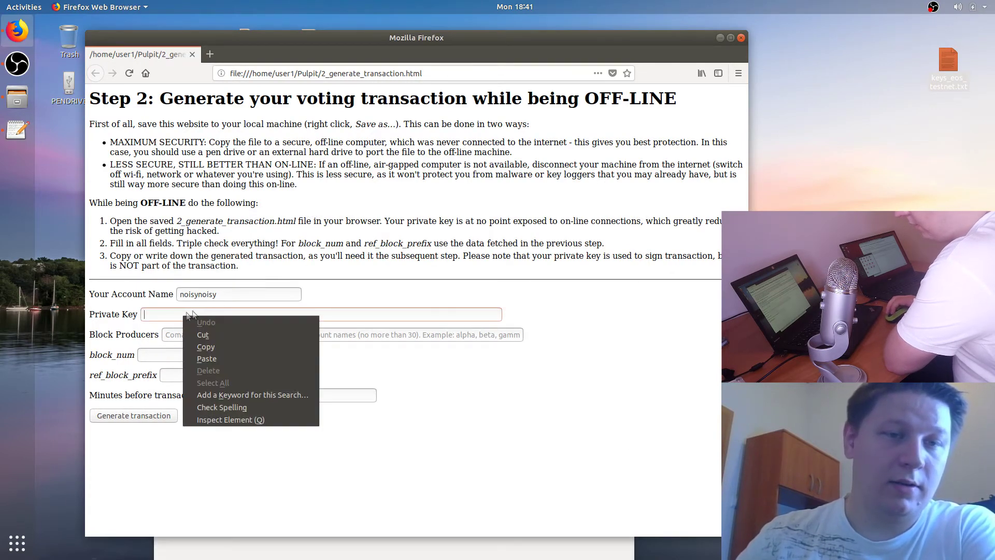
left_click(207, 359)
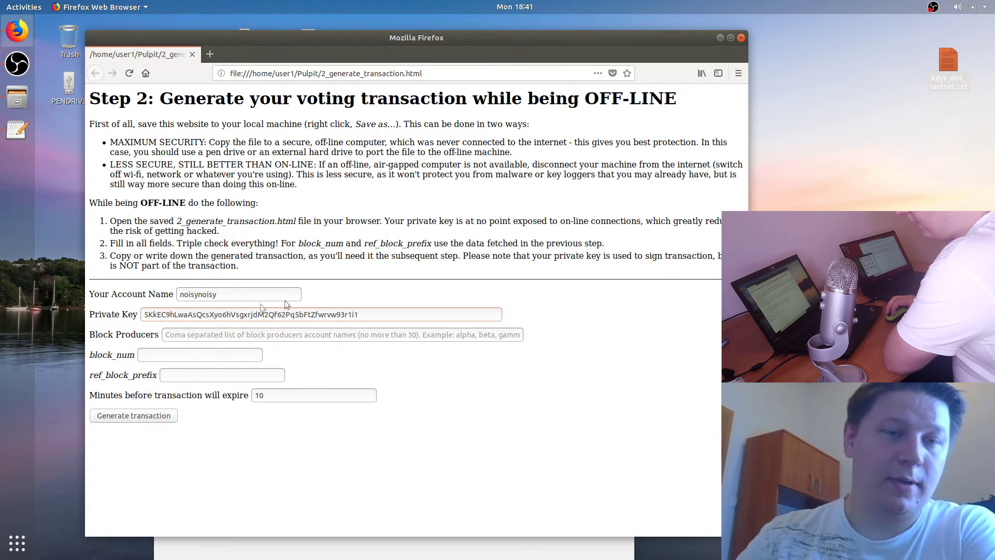
left_click(328, 294)
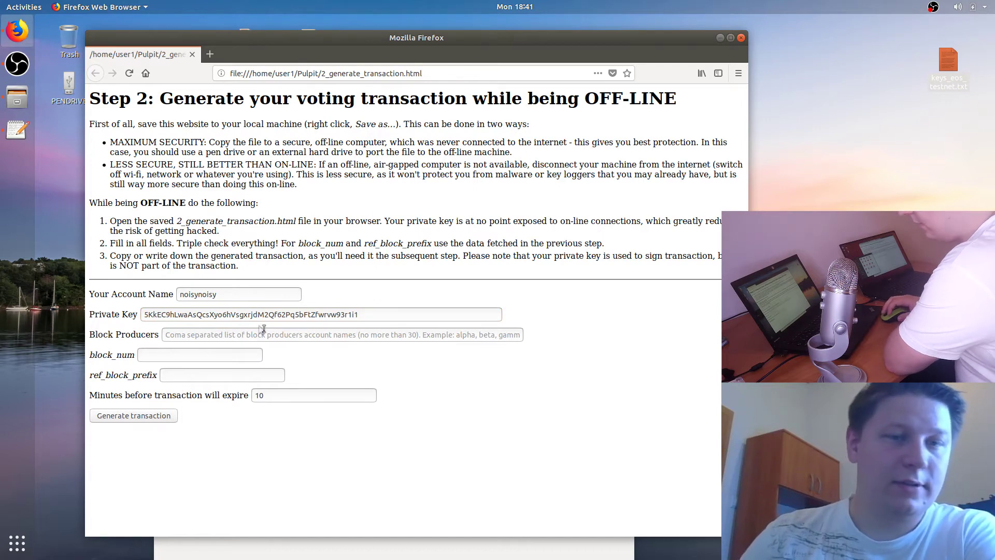
left_click(239, 336)
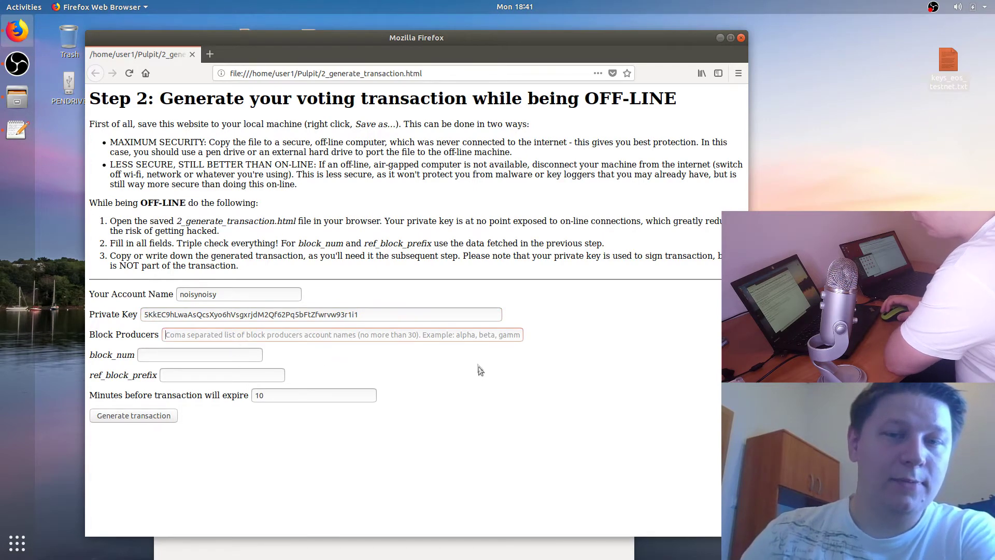
key("Tab")
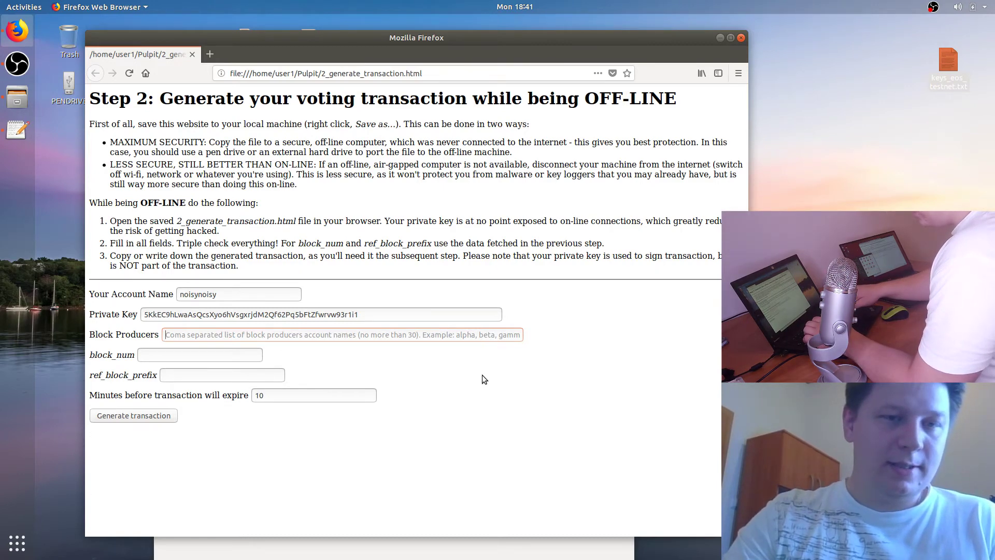
type("blockprodu1, blockprodu2")
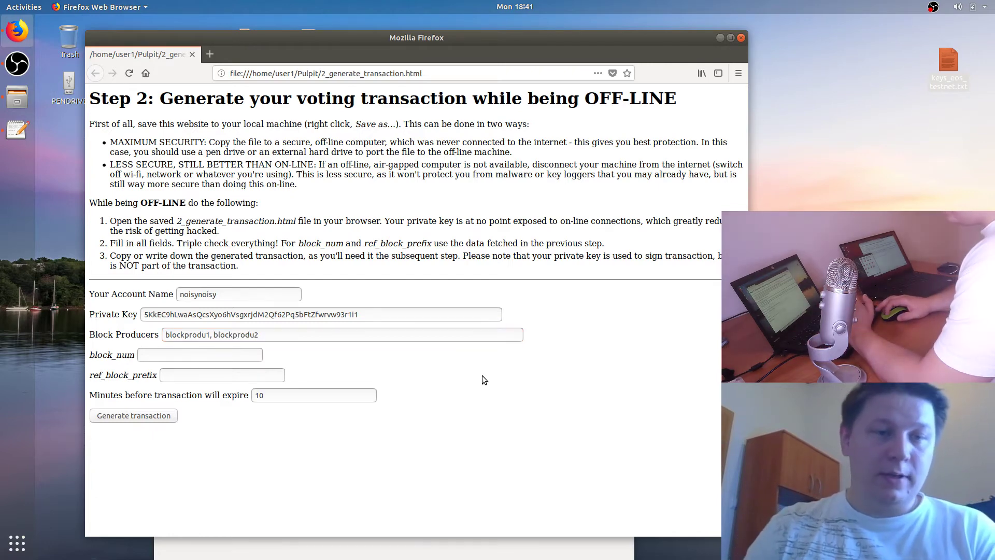
left_click(302, 358)
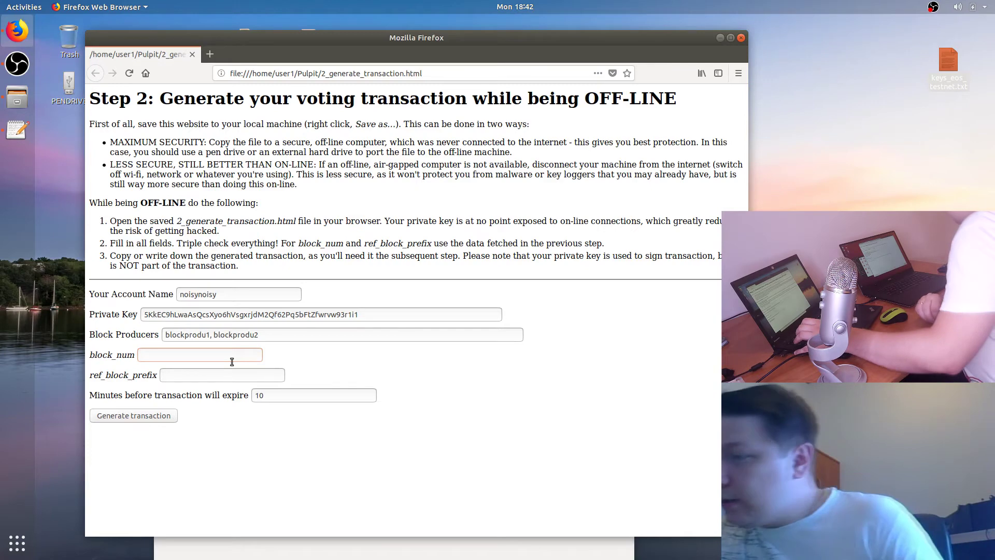
type("875746")
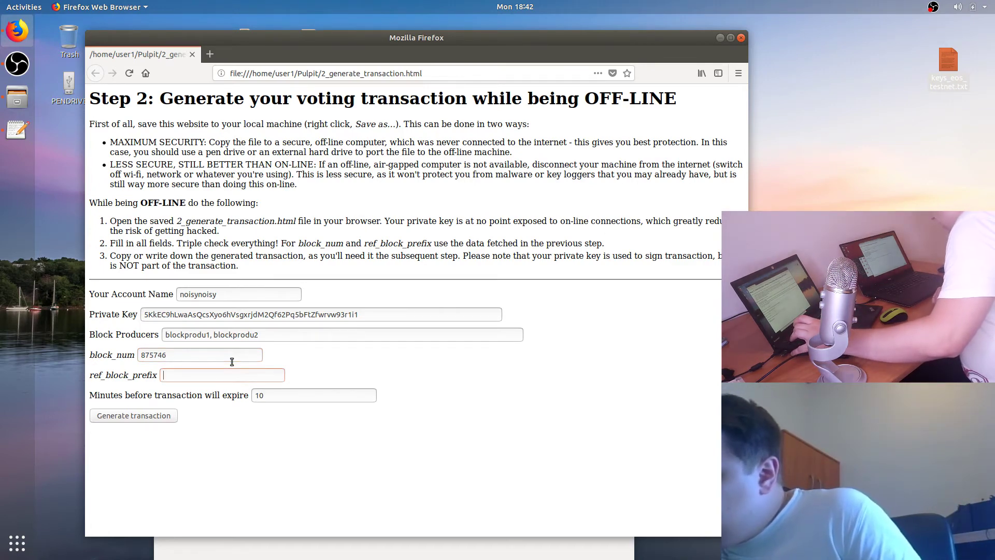
type("253")
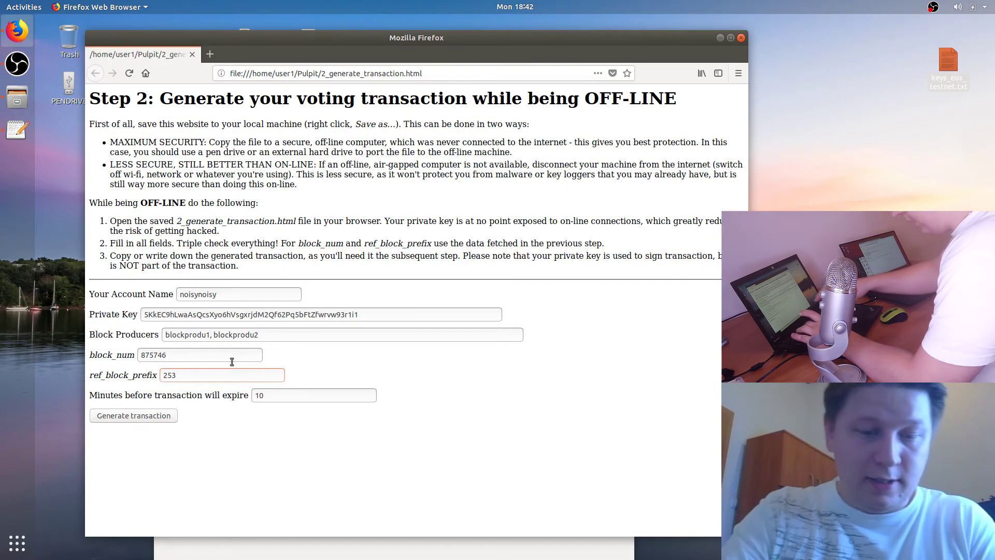
type("469")
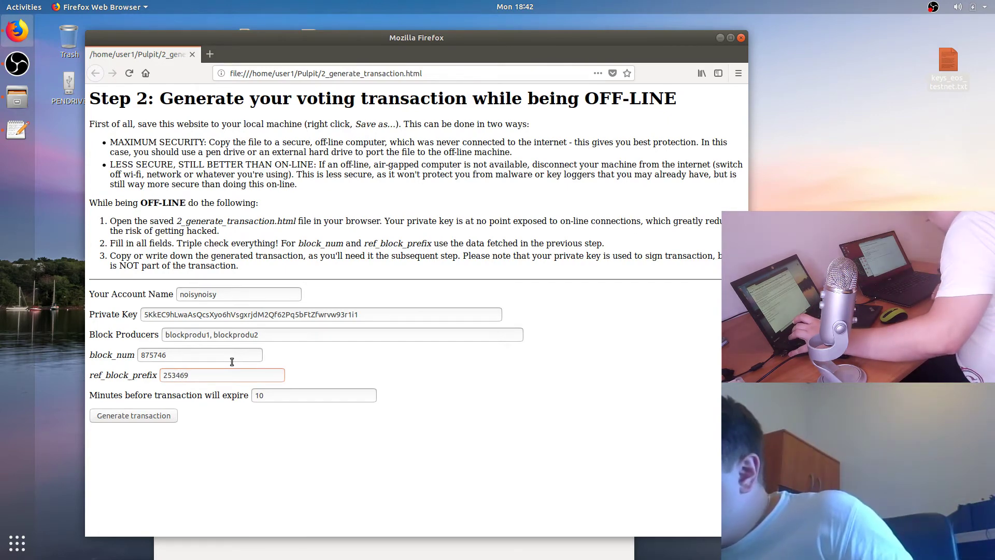
type("8948")
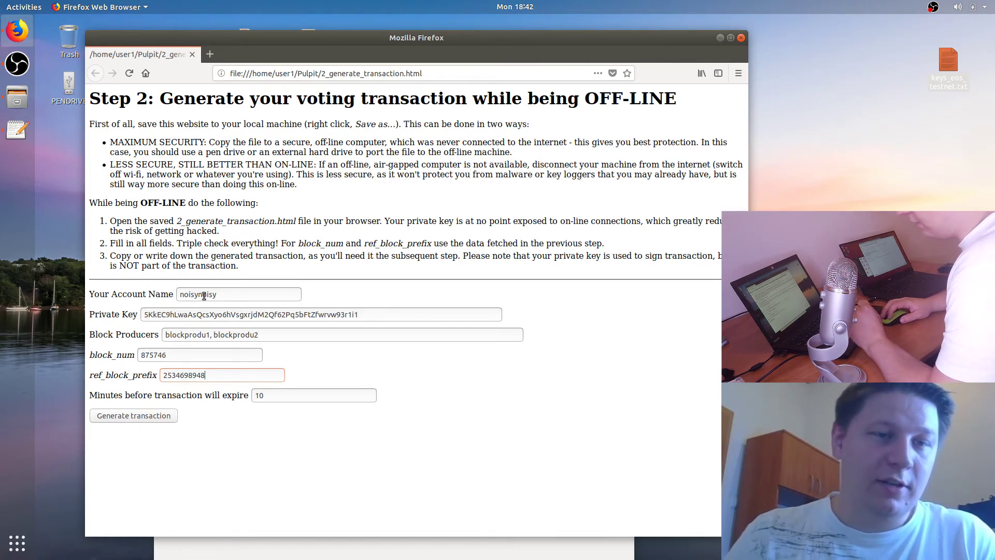
Step: Double-check the entered values against the keys file before continuing
left_click_drag(177, 243, 275, 243)
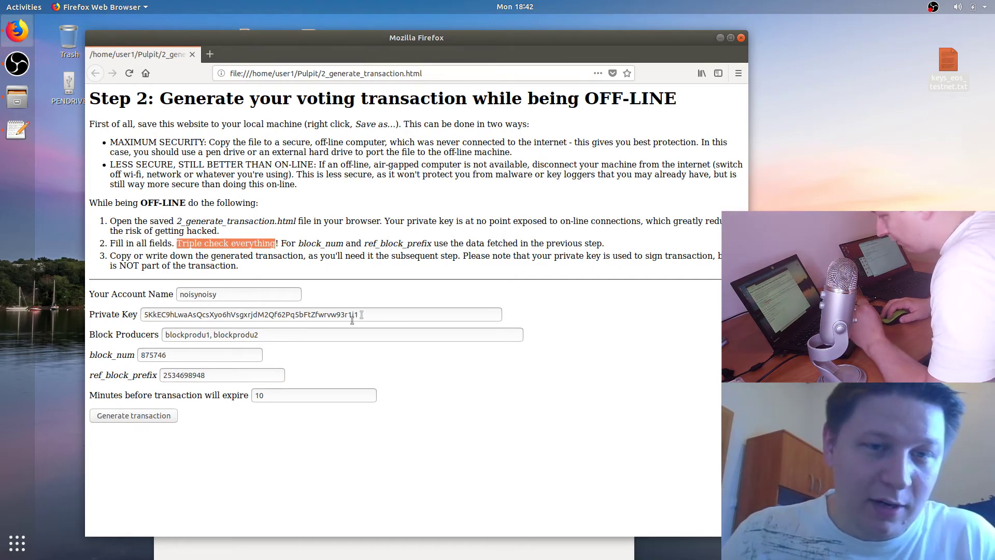
left_click(506, 548)
left_click(124, 305)
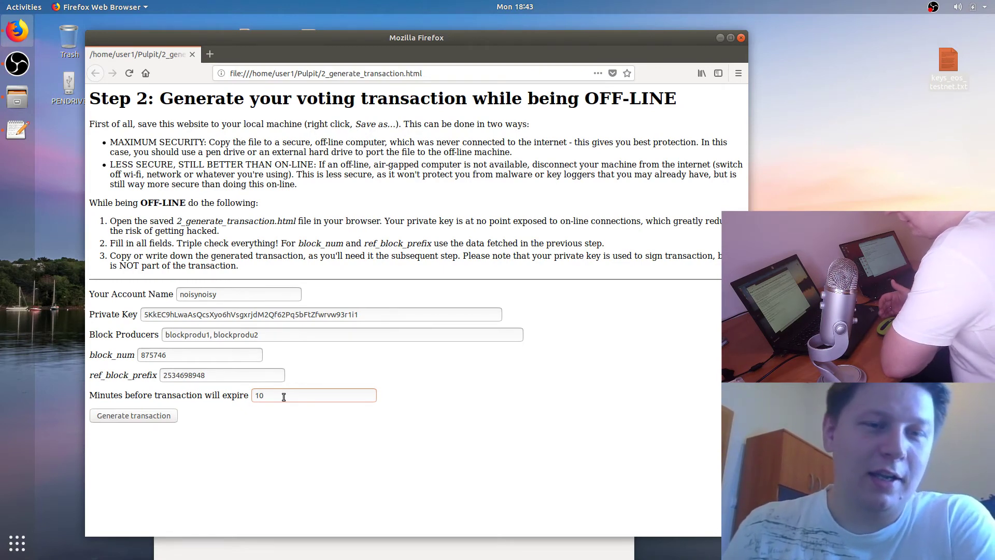
Step: Change the expiry from 10 to 20 minutes and generate the signed raw transaction
left_click_drag(284, 396, 237, 392)
type("20")
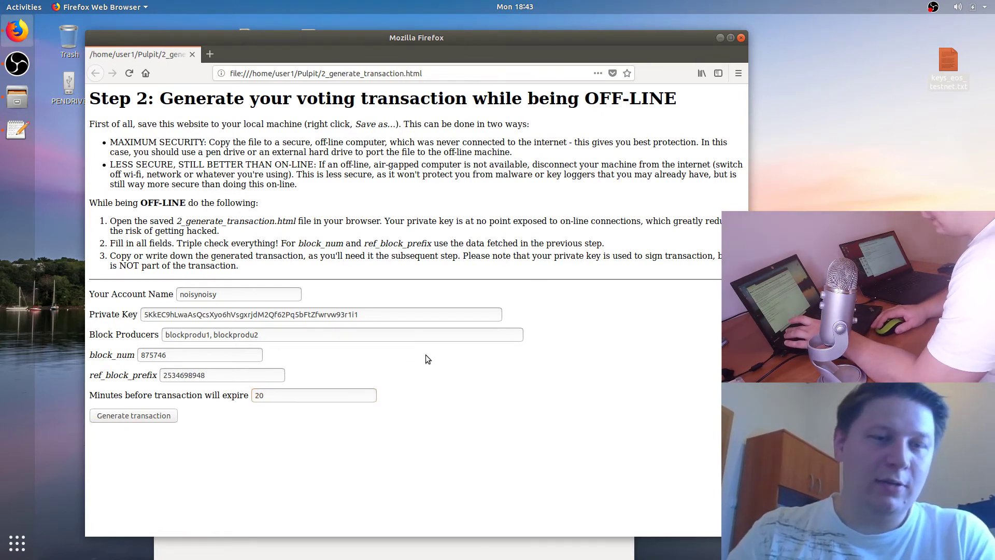
left_click(165, 418)
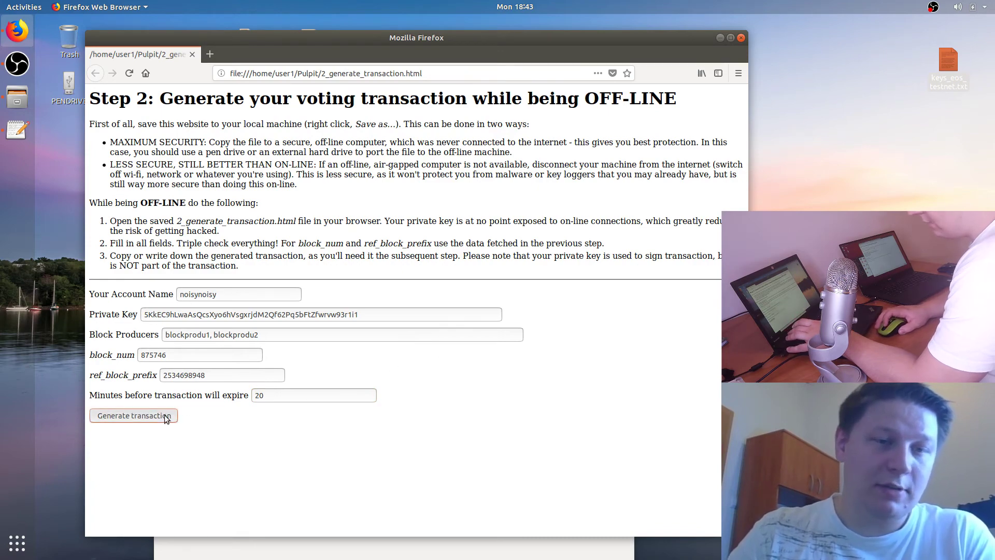
Step: Enlarge the page to read the generated voteproducer raw transaction
scroll(377, 288, "down", 5)
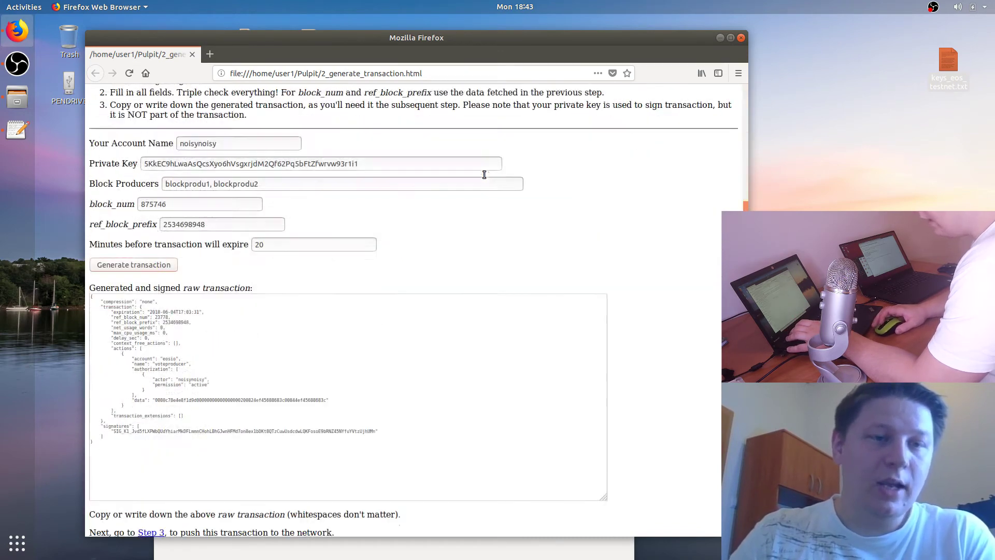
left_click_drag(164, 459, 143, 284)
left_click(364, 257)
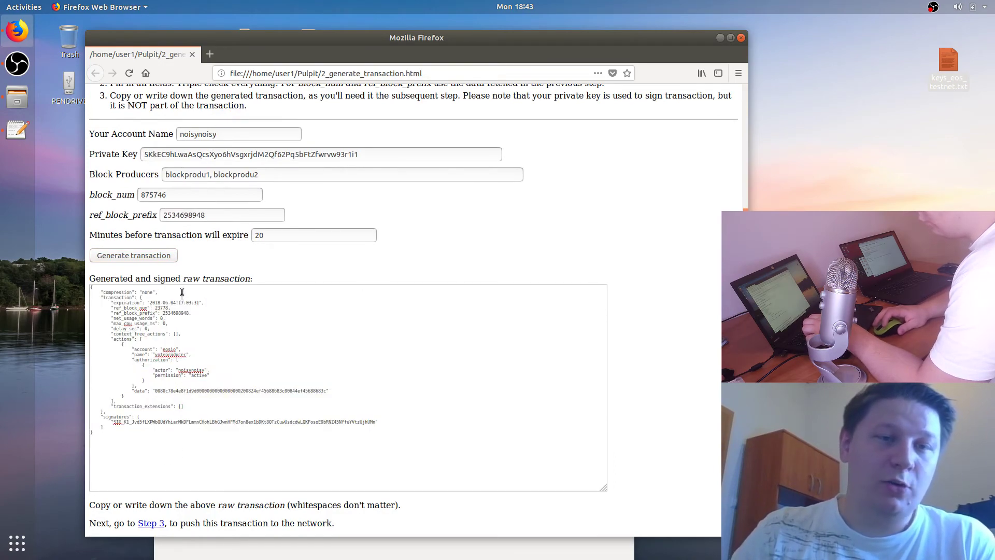
key("ctrl+plus")
key("ctrl+plus")
key("ctrl+plus")
key("ctrl+plus")
scroll(344, 384, "down", 4)
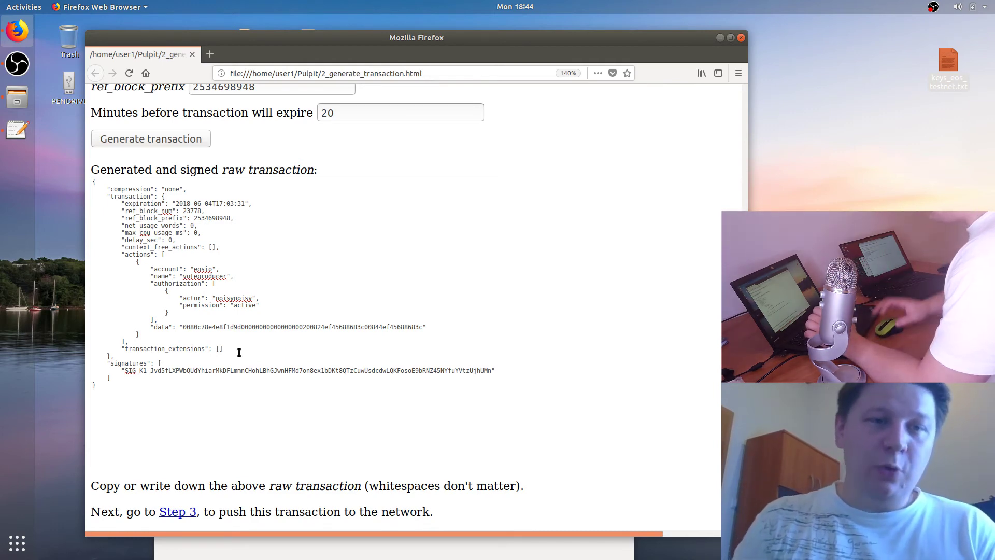
Step: Copy the raw transaction JSON and paste it into a new Text Editor (gedit) document
left_click_drag(130, 398, 128, 219)
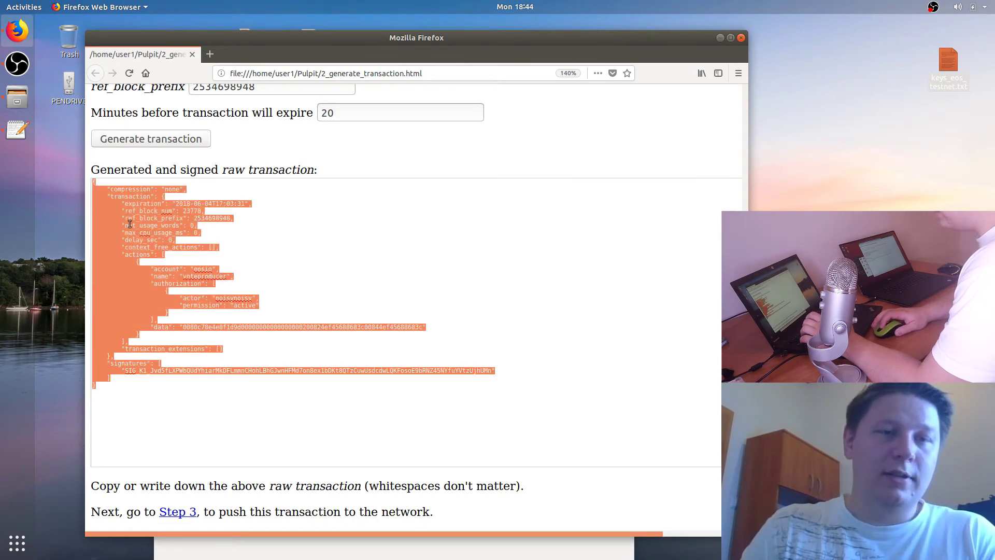
right_click(135, 228)
left_click(176, 261)
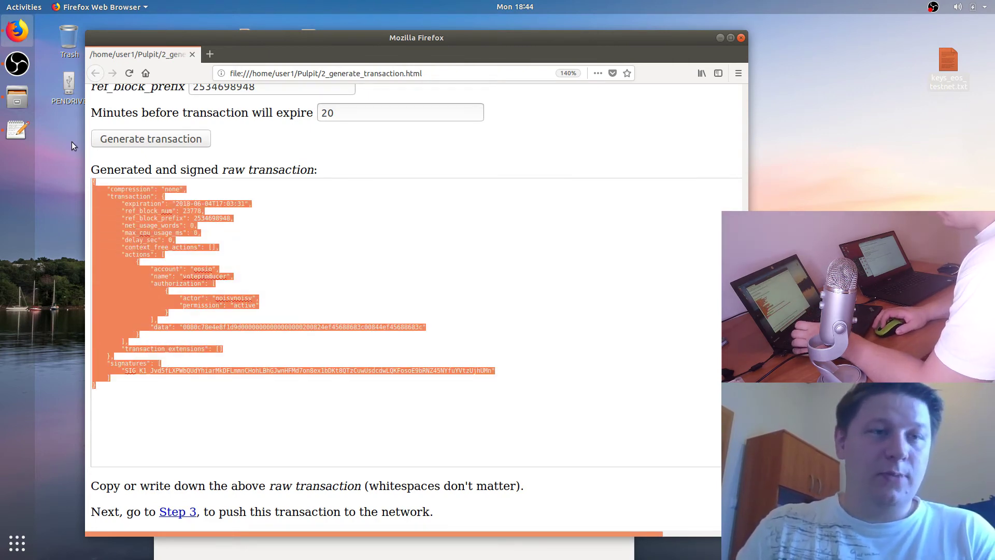
left_click(71, 141)
type("ged")
type("lit")
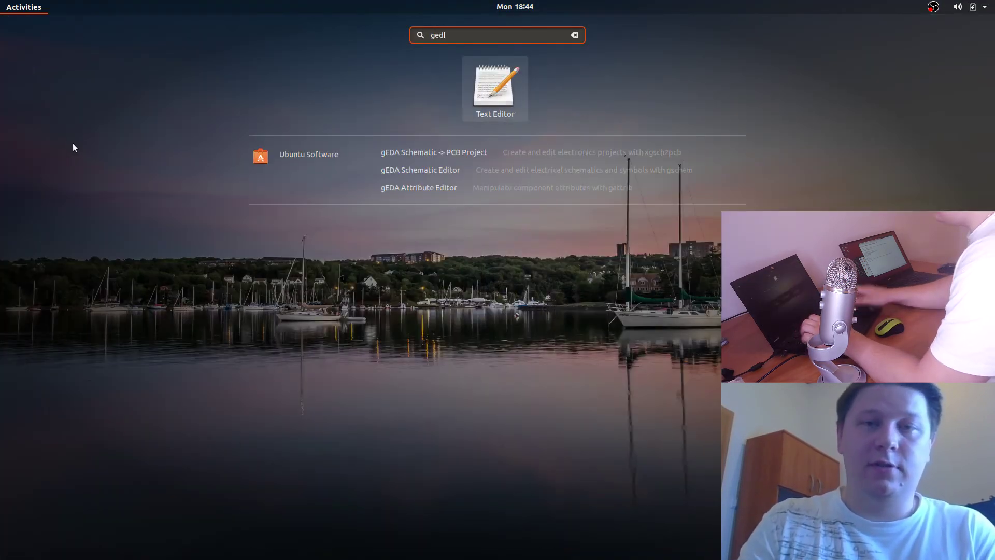
key("Return")
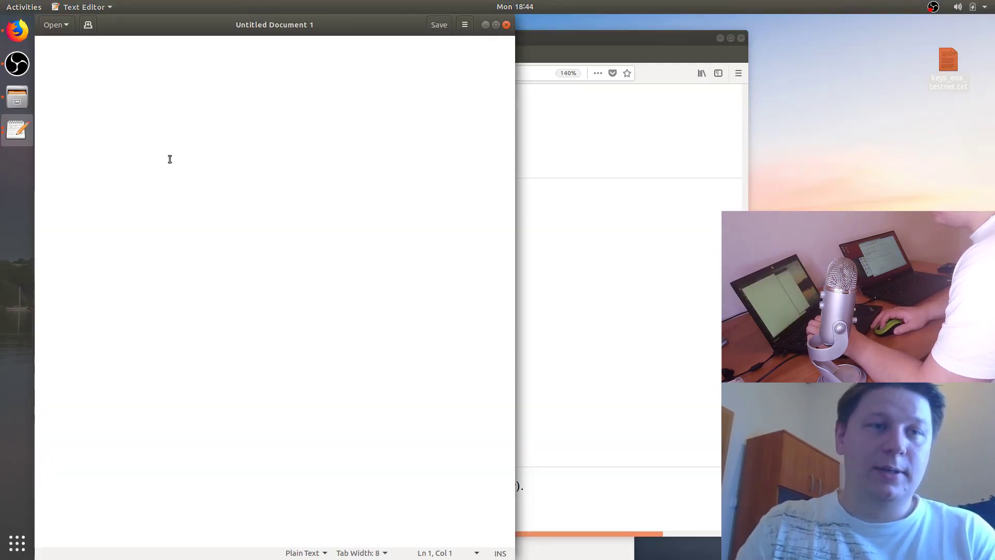
key("ctrl+v")
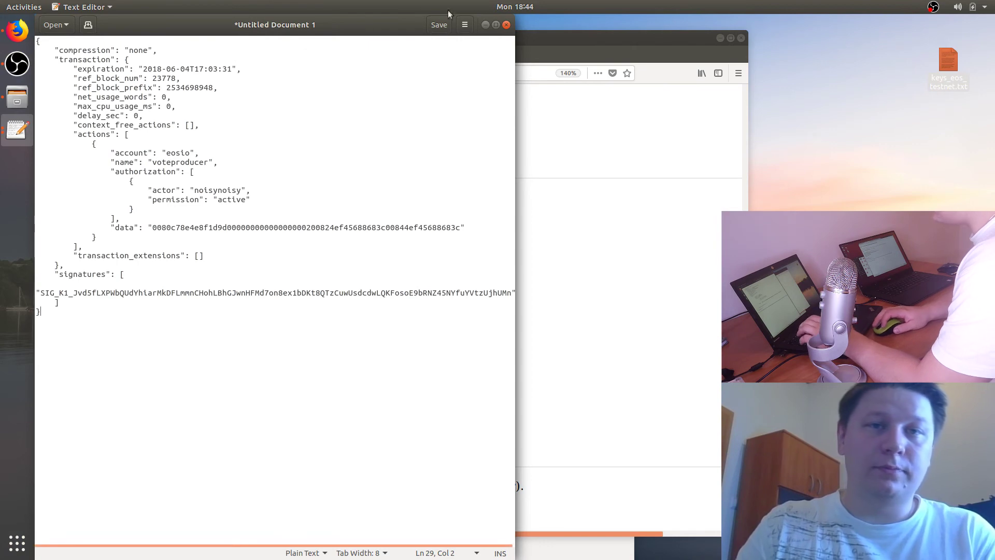
Step: Save the document as transaction.txt on the PENDRIVE, then close the editor
left_click(439, 26)
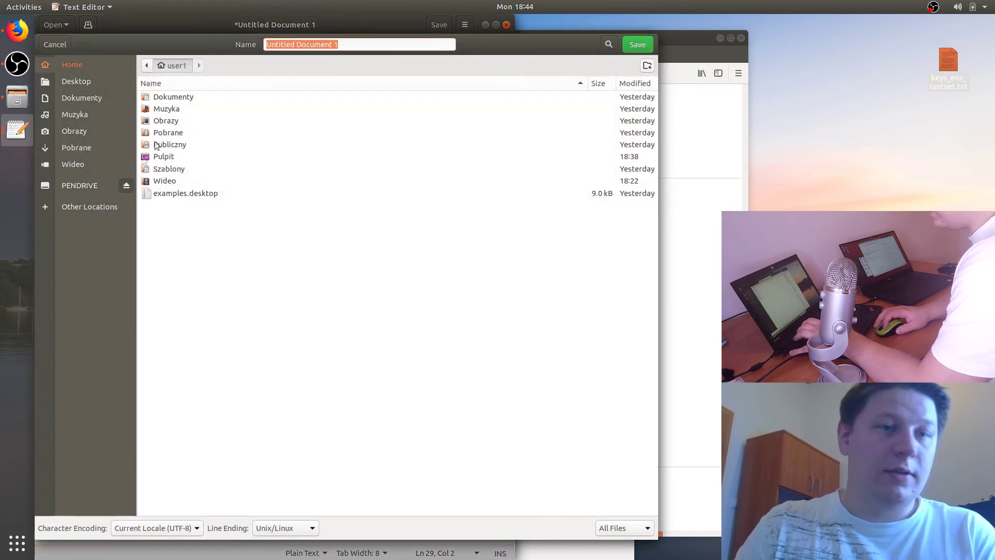
left_click(74, 189)
left_click(366, 44)
key("ctrl+a")
type("transaction.txt")
key("Return")
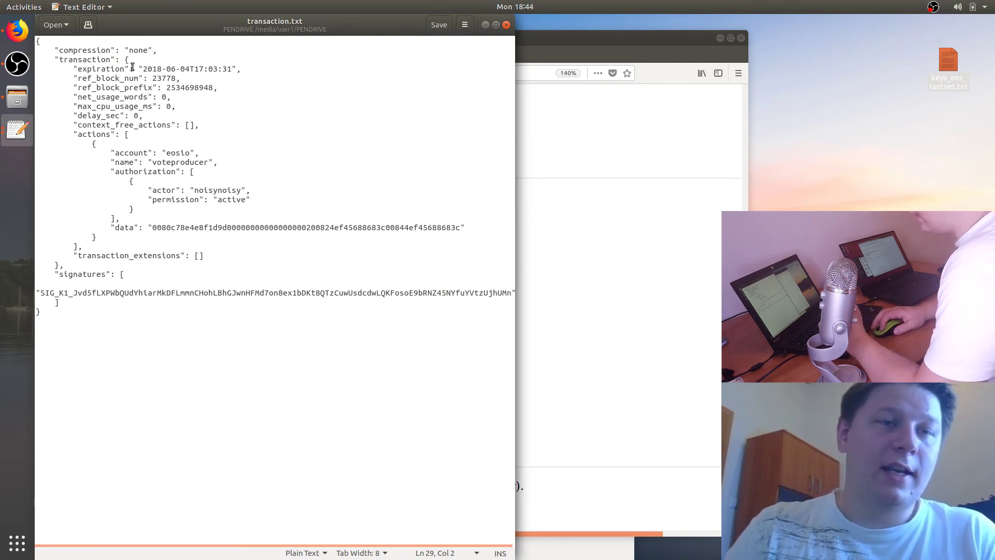
left_click(250, 68)
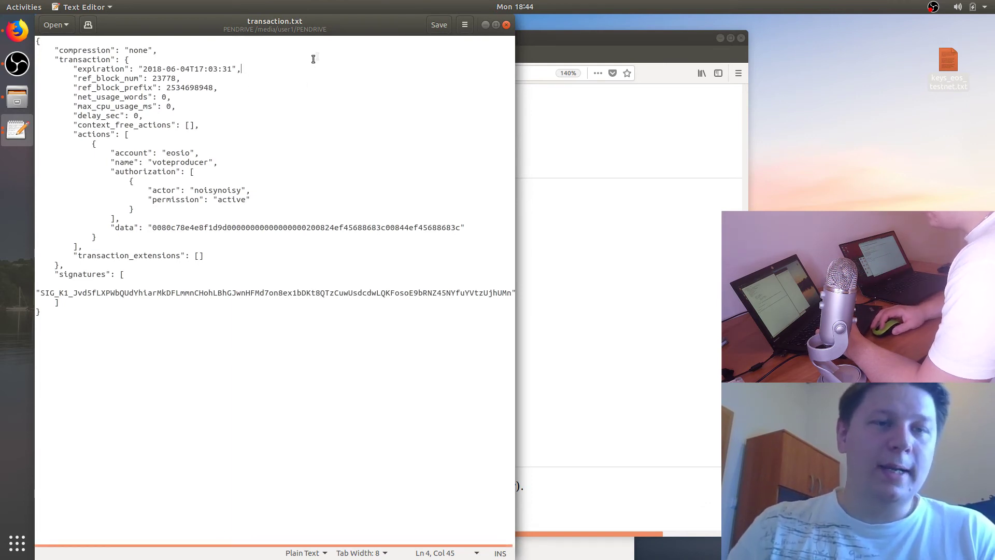
left_click(507, 25)
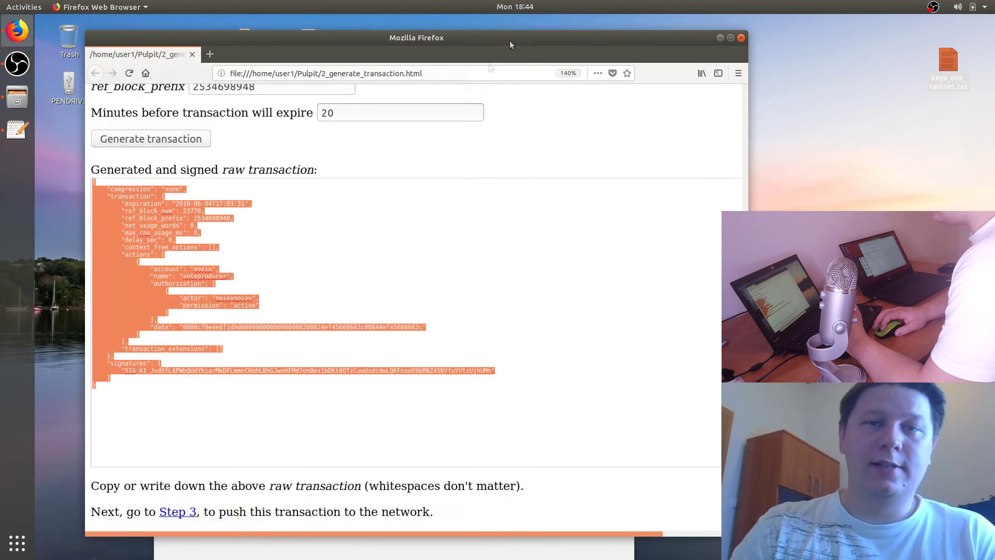
Step: Move the Firefox window aside and eject the PENDRIVE from its desktop icon
left_click(518, 185)
left_click_drag(483, 36, 649, 41)
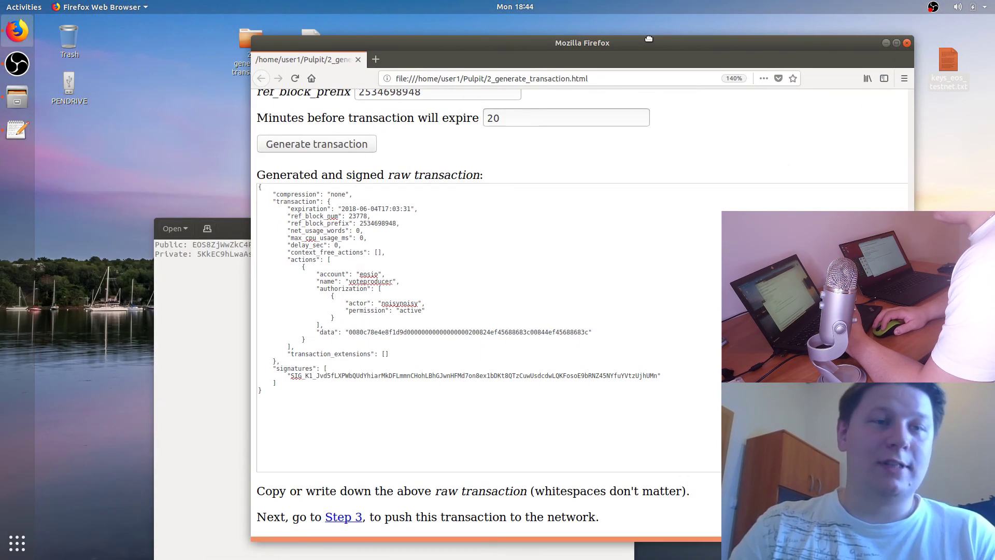
right_click(67, 83)
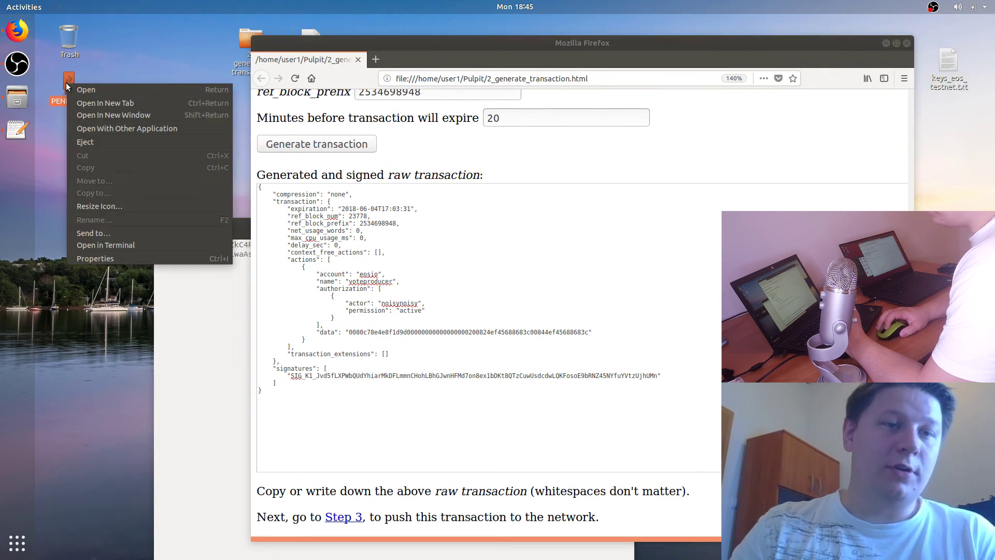
left_click(117, 141)
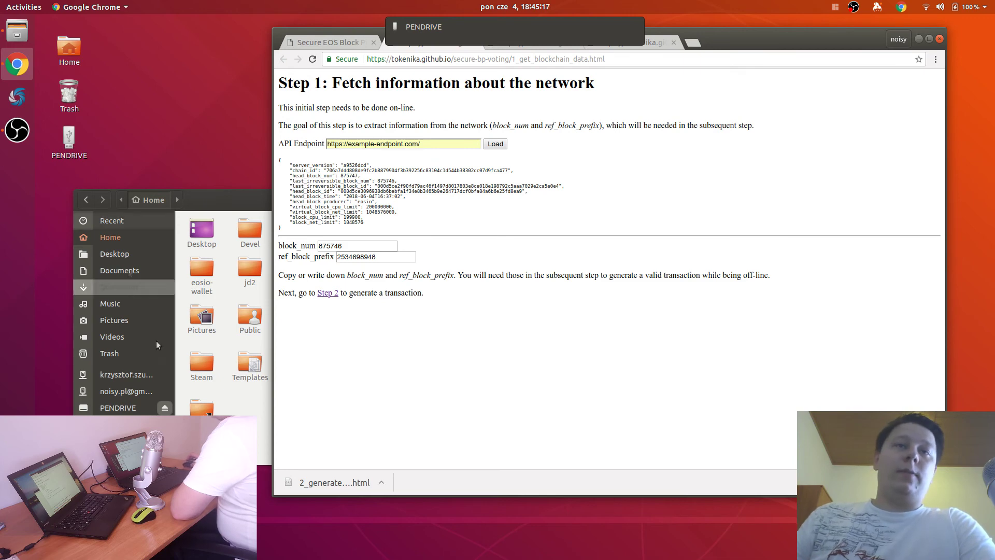
Step: Open transaction.txt from the PENDRIVE folder in Text Editor
left_click(118, 407)
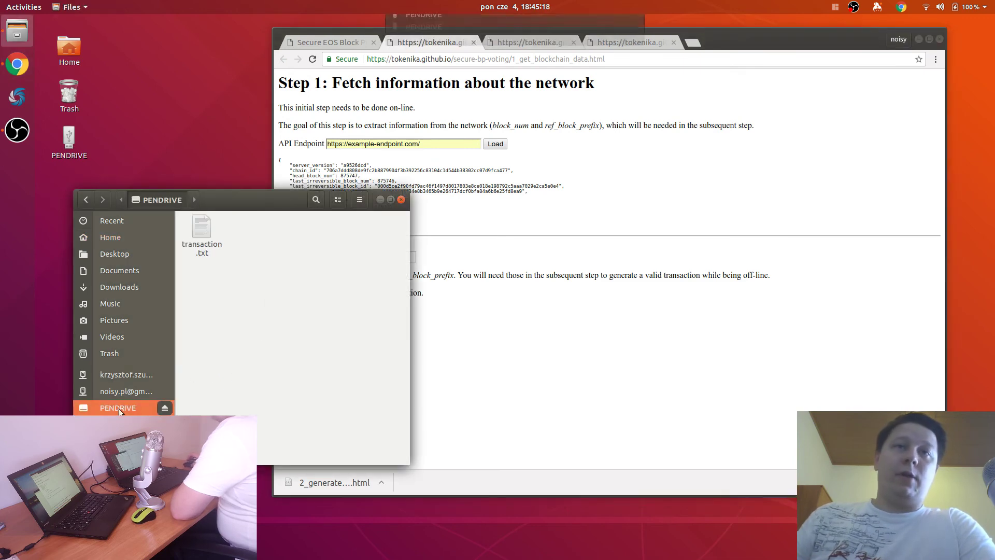
left_click(210, 231)
right_click(209, 231)
left_click(228, 237)
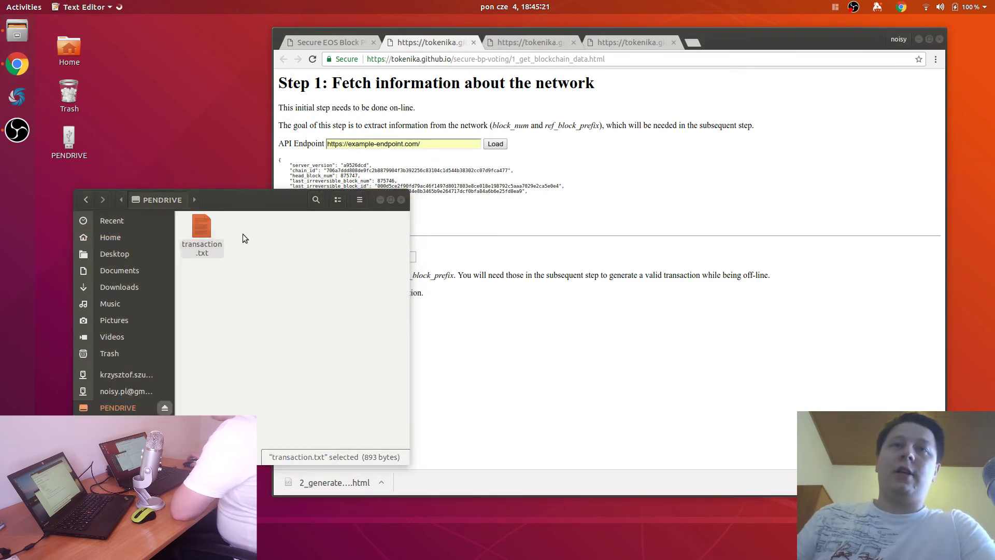
Step: Copy the entire raw transaction text and return to Chrome
key("ctrl+a")
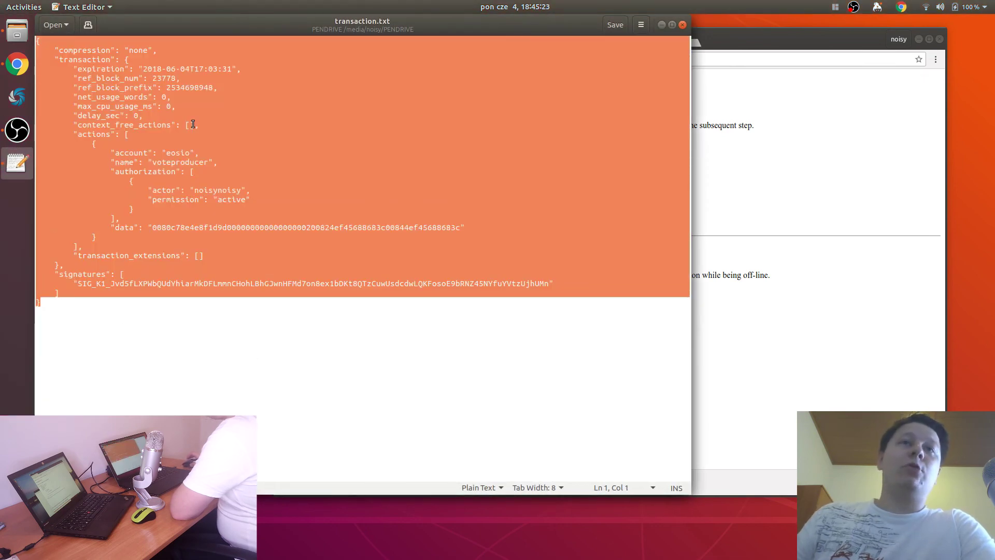
right_click(188, 123)
left_click(222, 169)
left_click(795, 111)
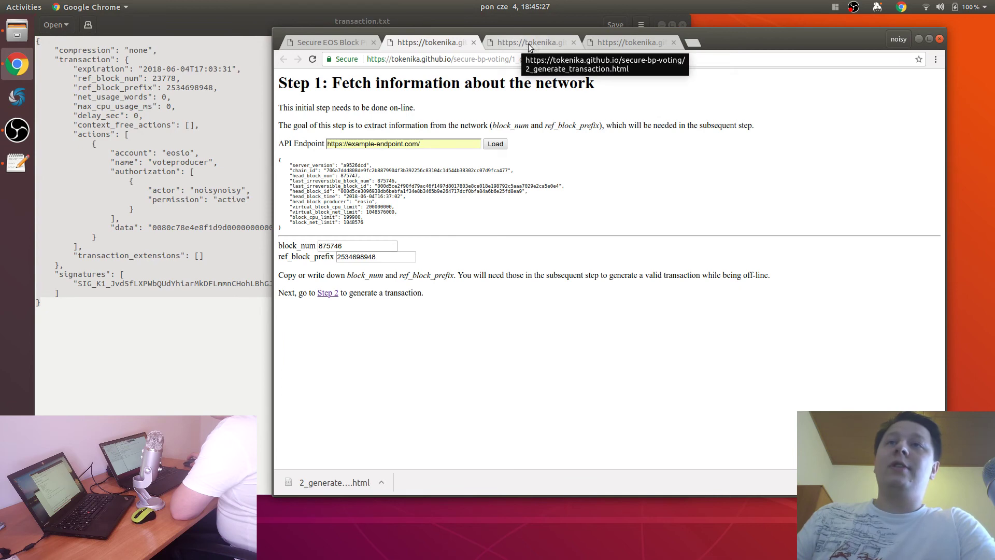
Step: Paste the raw transaction into the Raw transaction box on the Step 3 page
left_click(621, 43)
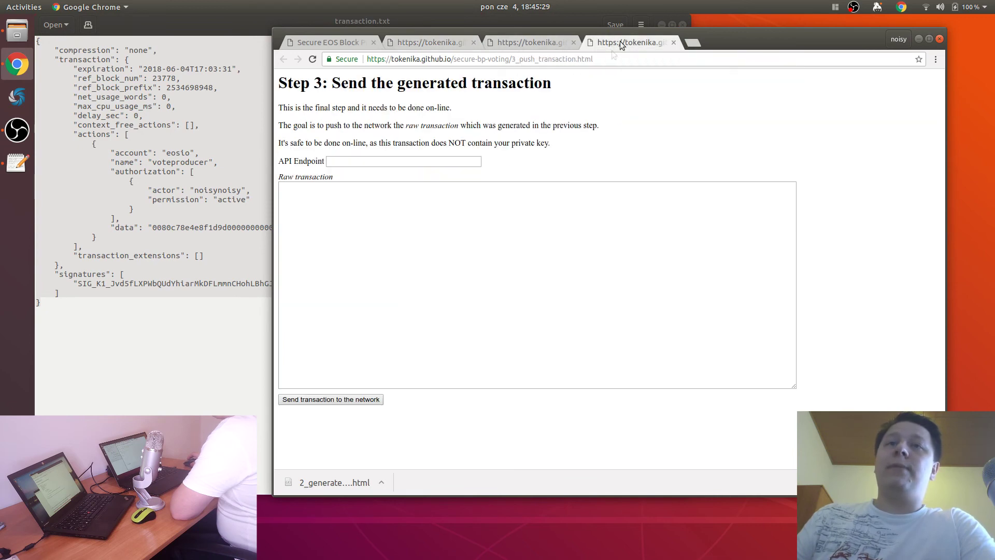
right_click(376, 269)
left_click(422, 330)
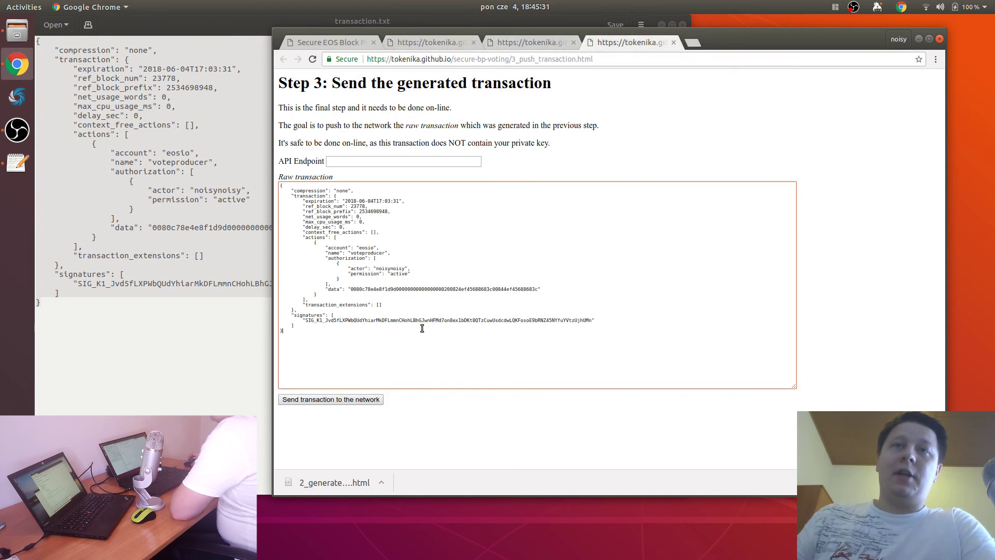
left_click(363, 161)
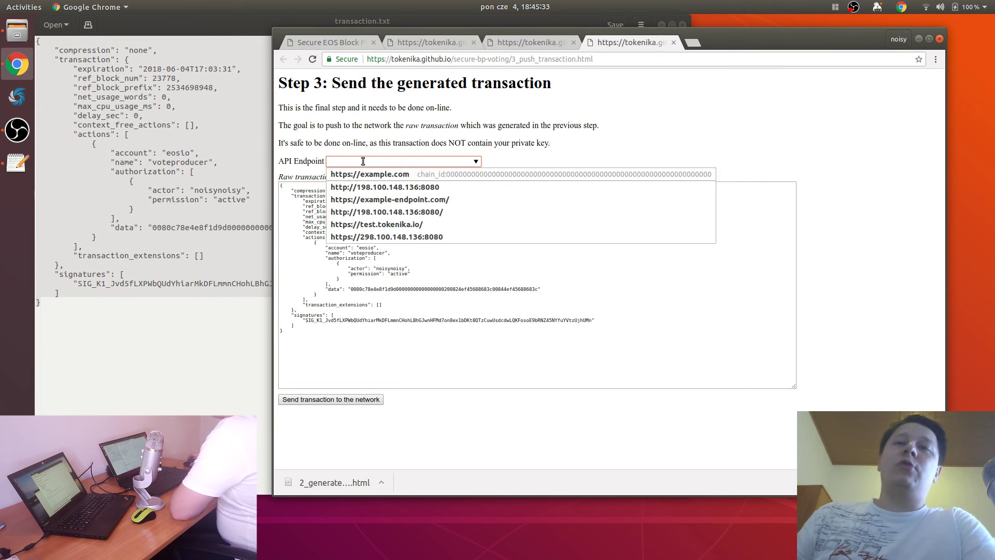
left_click(405, 199)
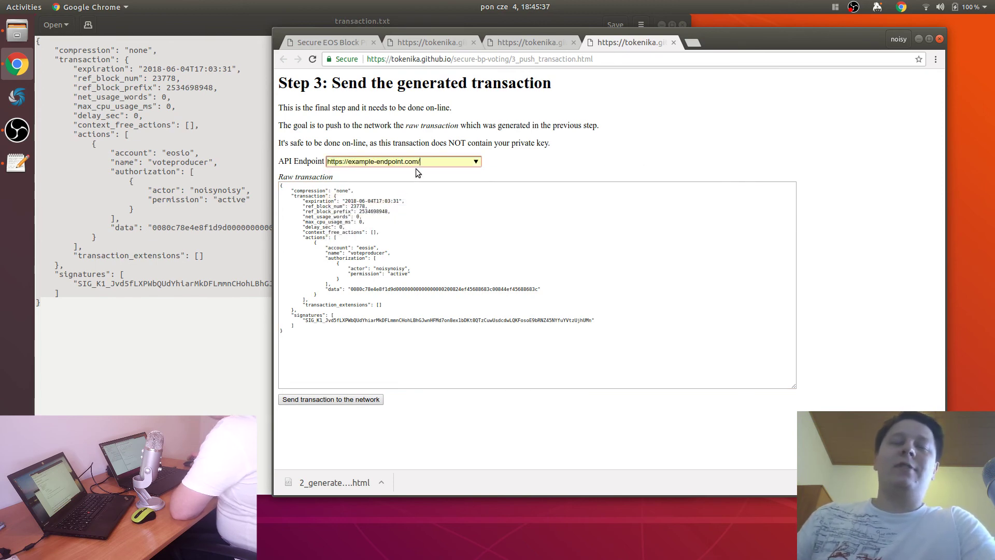
left_click(346, 402)
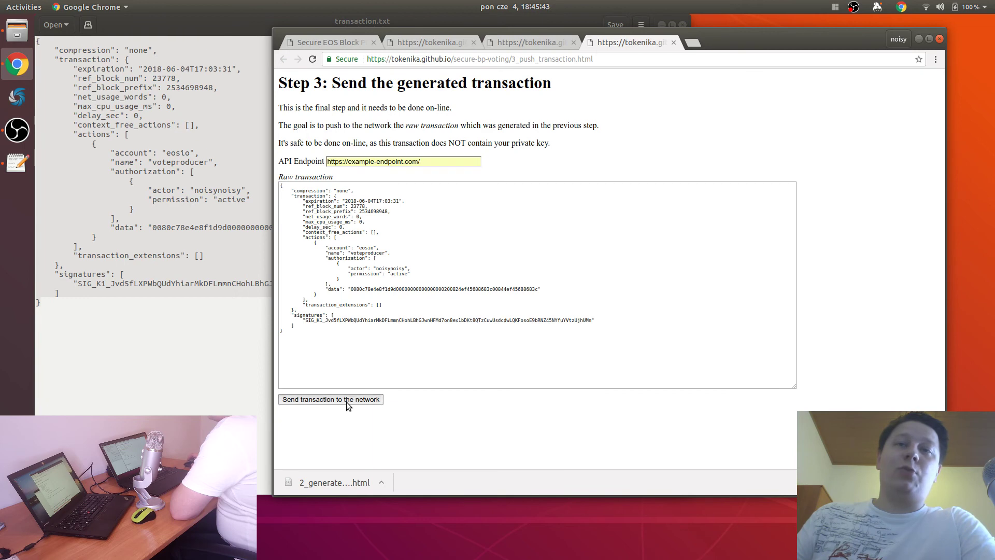
scroll(776, 285, "down", 5)
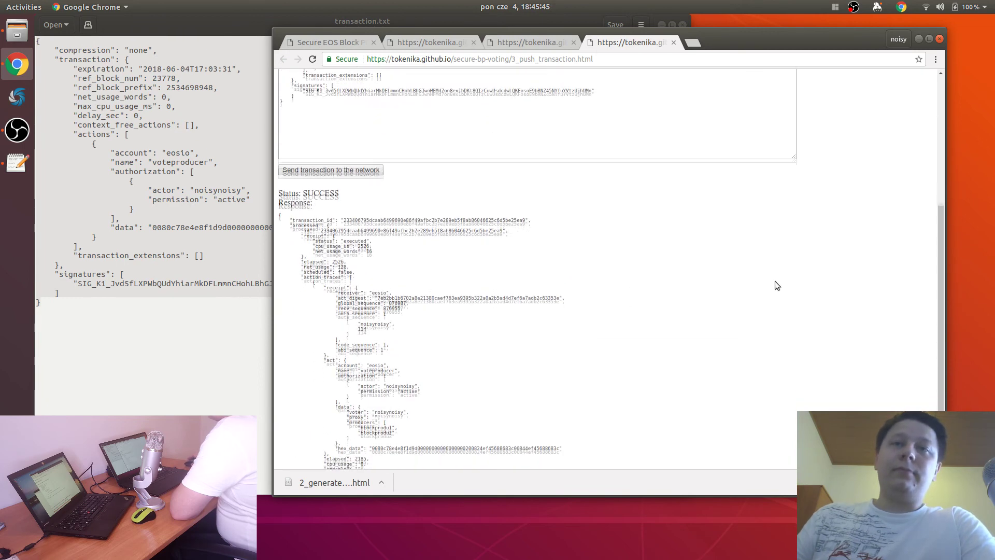
scroll(776, 281, "down", 1)
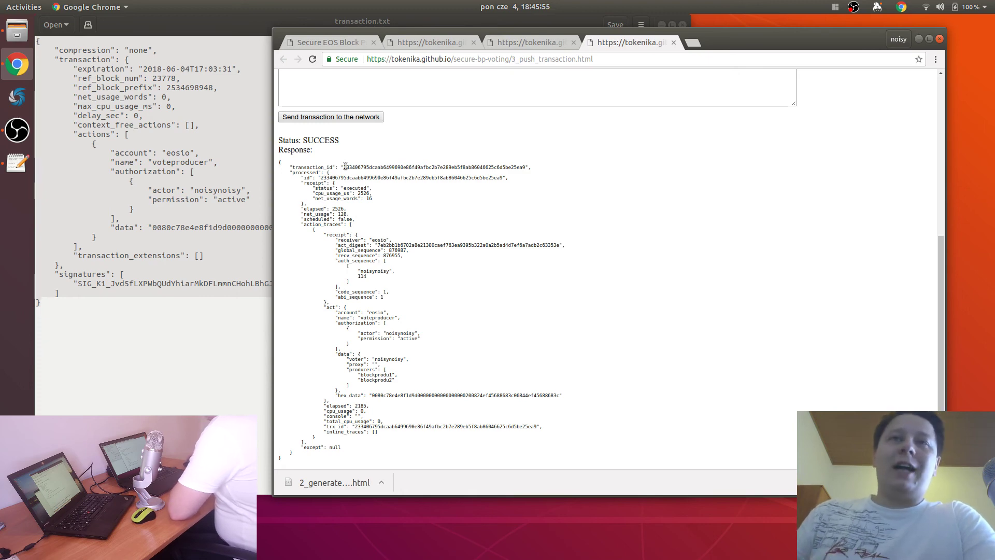
double_click(377, 374)
double_click(376, 380)
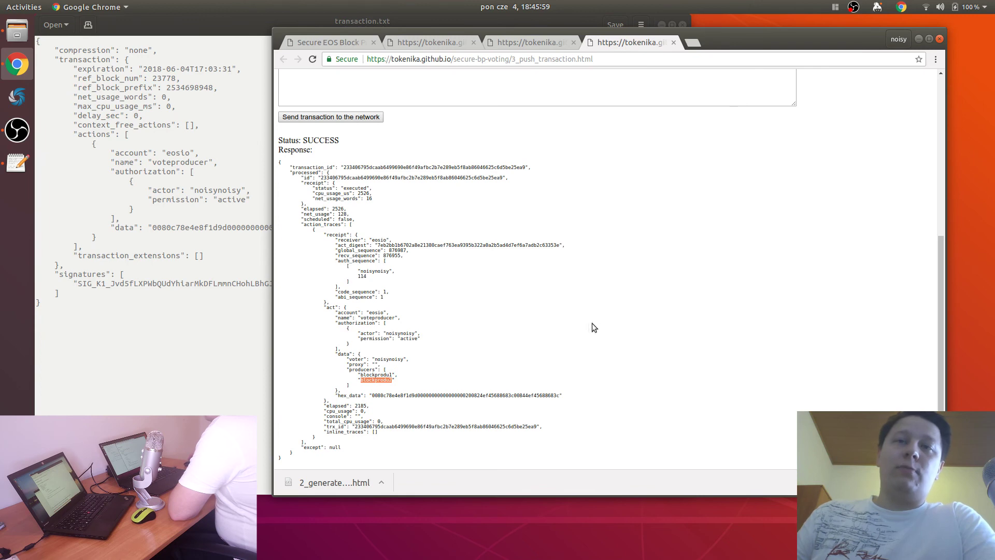